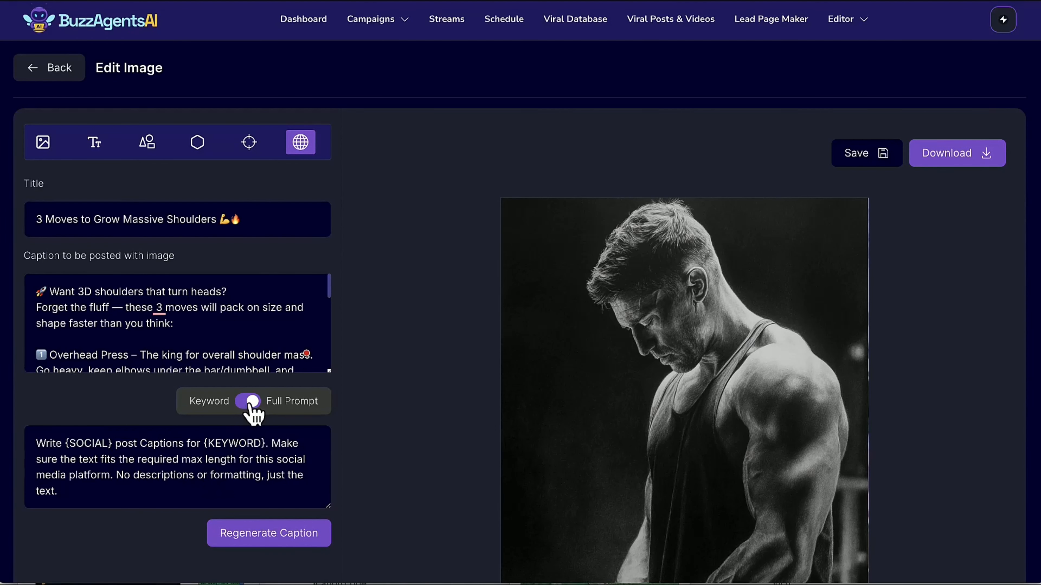
Switch caption regeneration to keyword mode, and examine the AI image generator's keyword and full prompt modes.
left_click(210, 402)
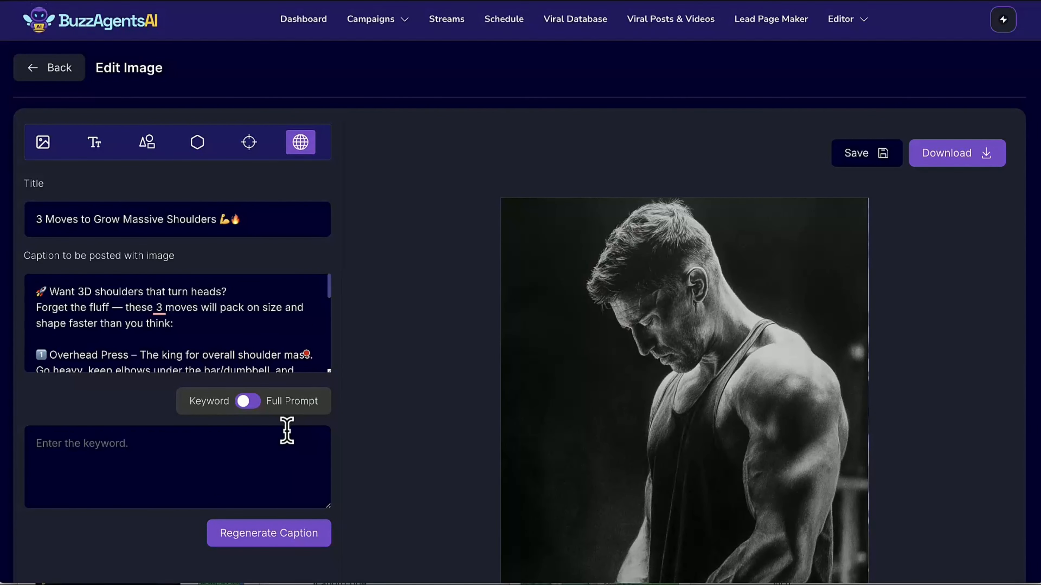
left_click(45, 153)
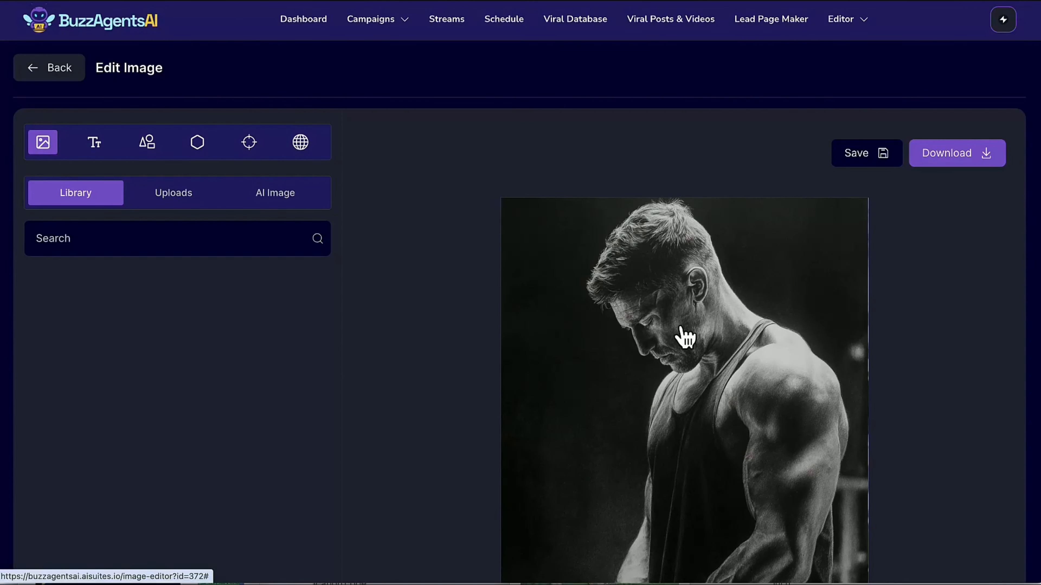
left_click(269, 203)
left_click(130, 351)
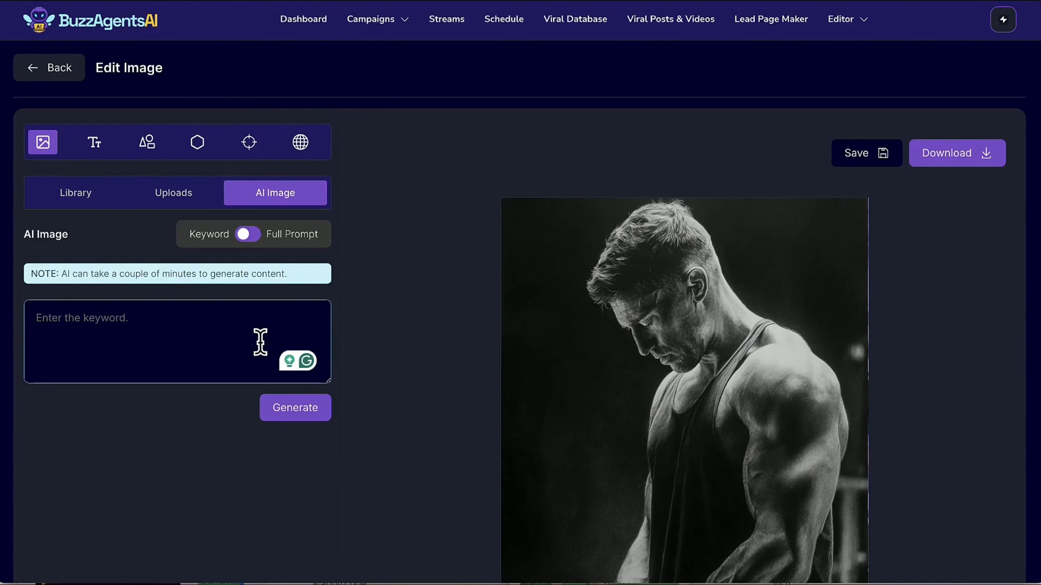
left_click(250, 236)
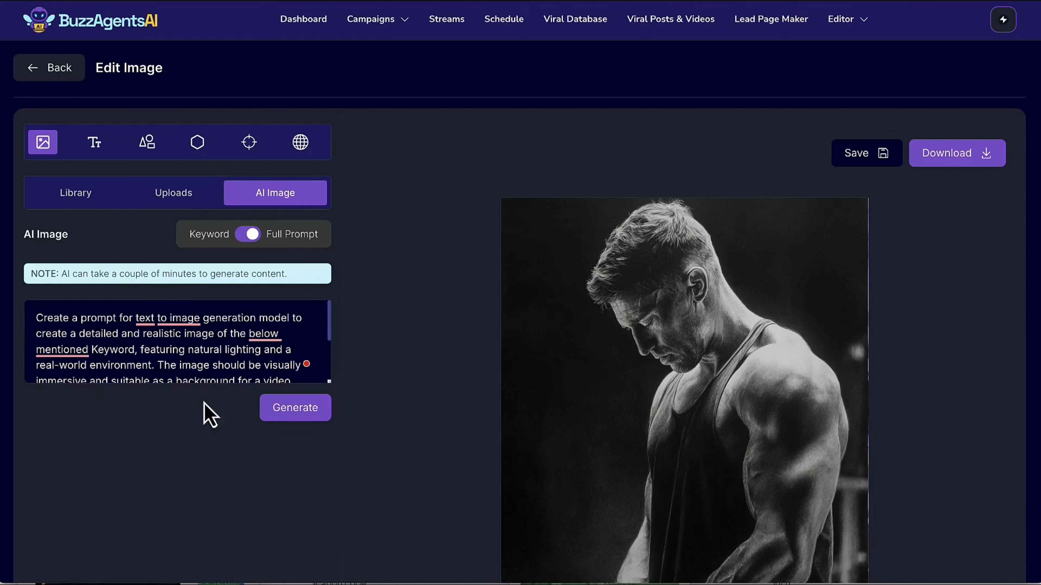
left_click(249, 235)
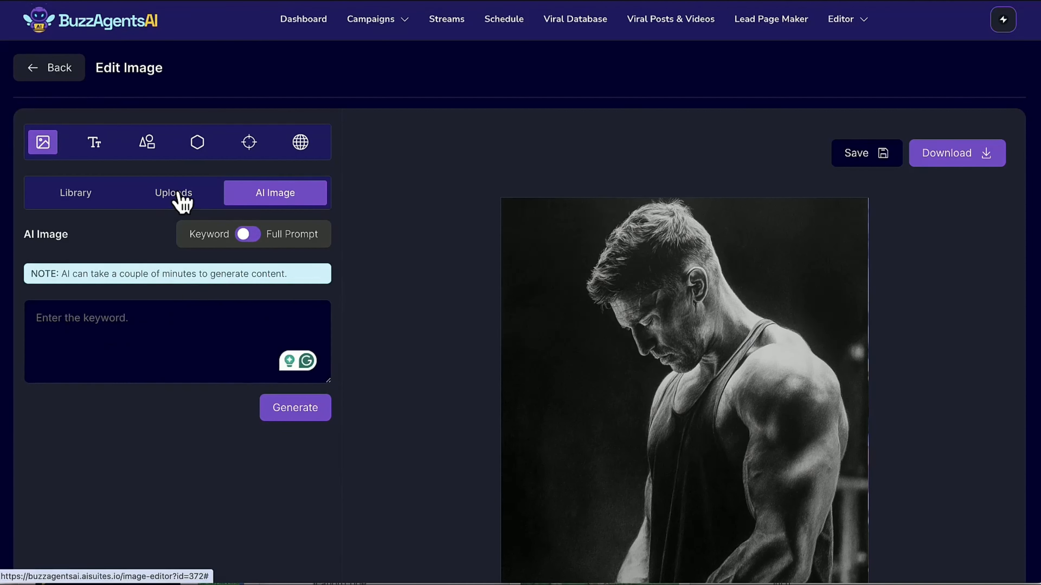
Add a heading text to the image and place it over the man's neck and shoulder.
left_click(98, 155)
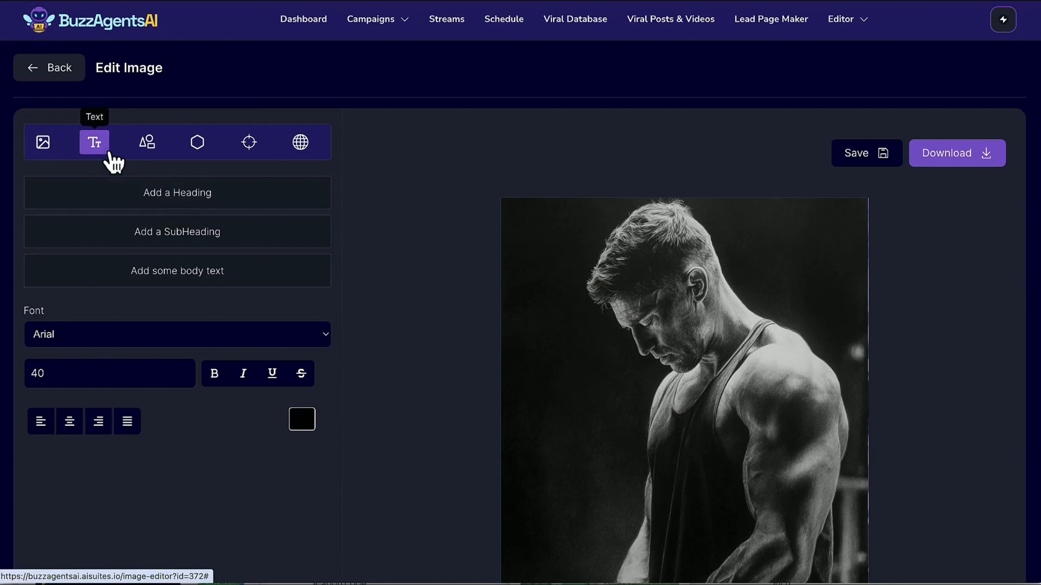
left_click(176, 196)
left_click(666, 320)
left_click_drag(667, 326, 846, 408)
left_click_drag(812, 375, 770, 369)
Add the squinting laughing emoji to the image, enlarge it and place it beside the heading, in front of the man's face.
left_click(147, 143)
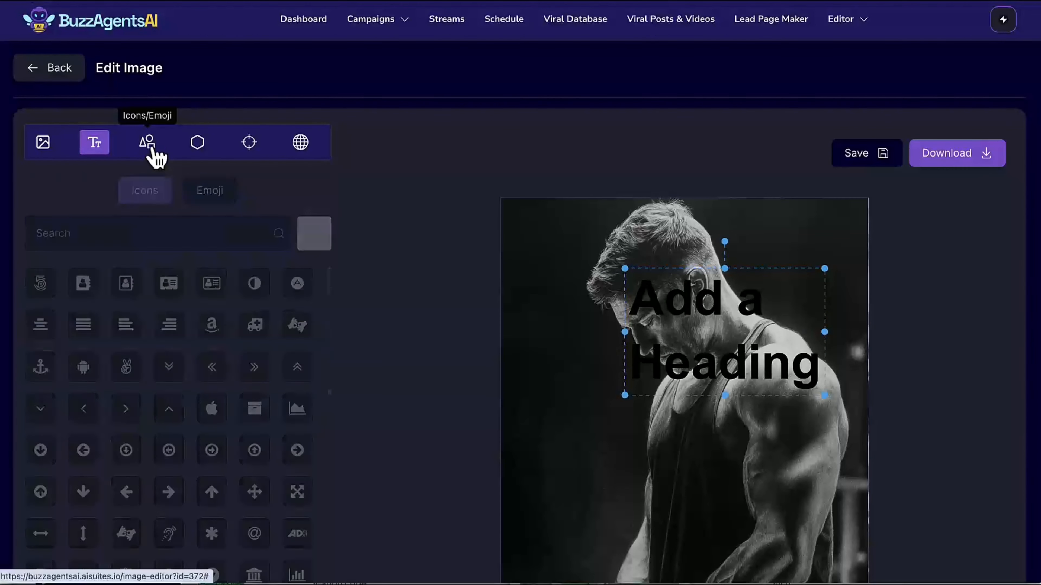
left_click(211, 192)
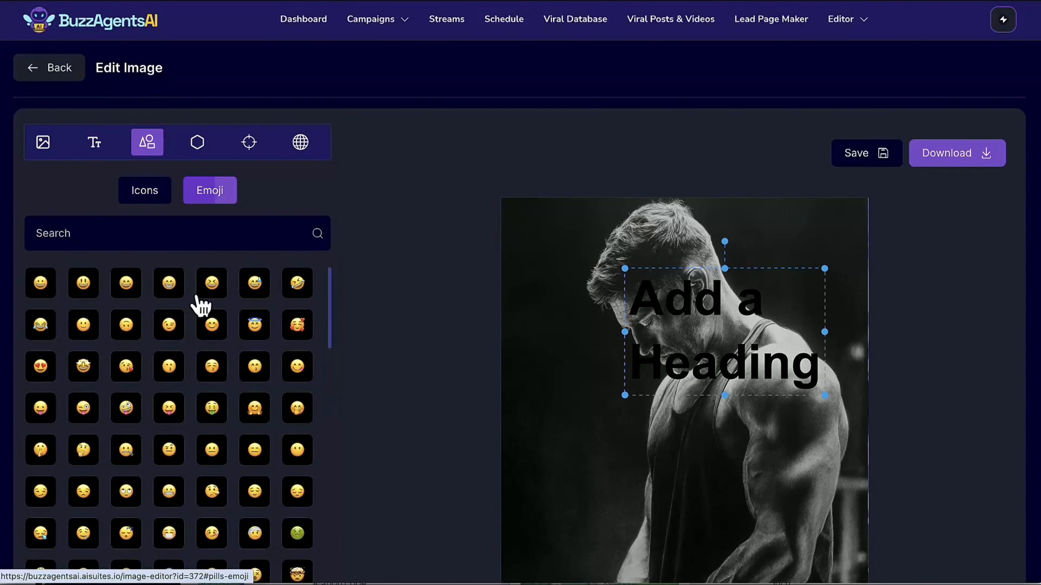
left_click(214, 289)
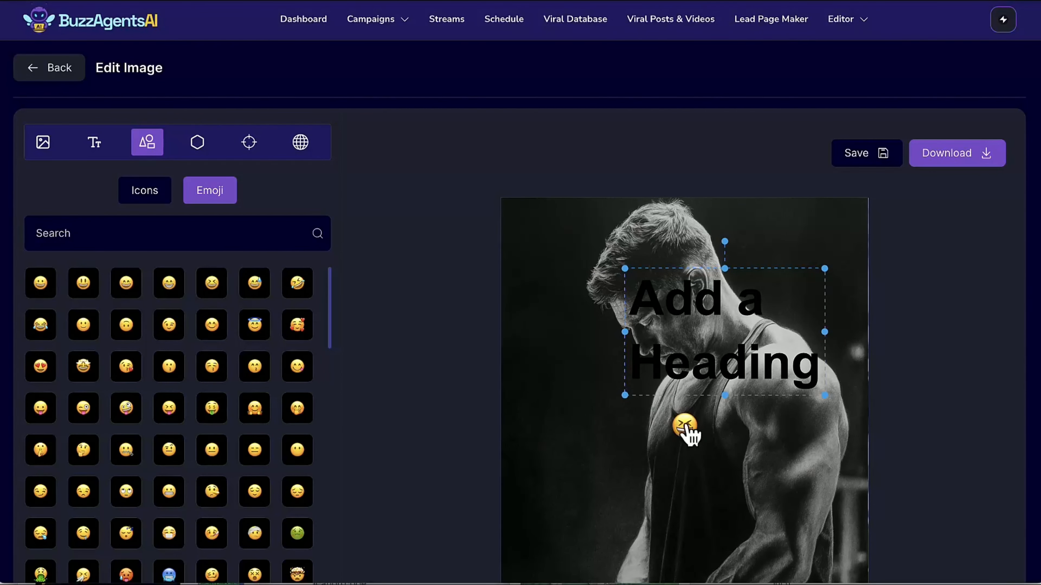
left_click_drag(676, 426, 616, 371)
left_click(578, 329)
left_click_drag(594, 337, 592, 310)
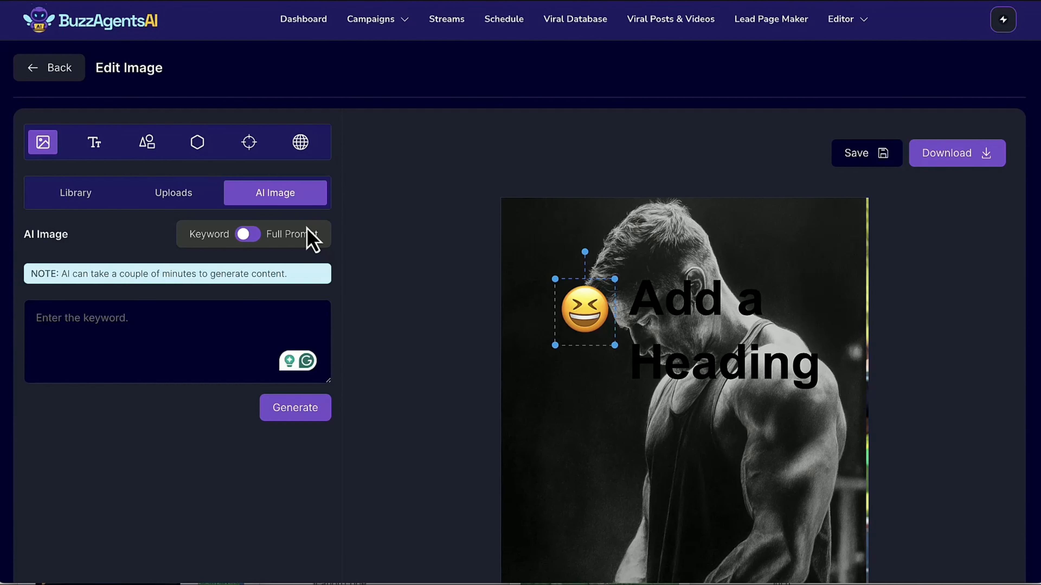
Go to the content campaigns and open the most recent Body Building Tips Reel for editing.
mouse_move(385, 17)
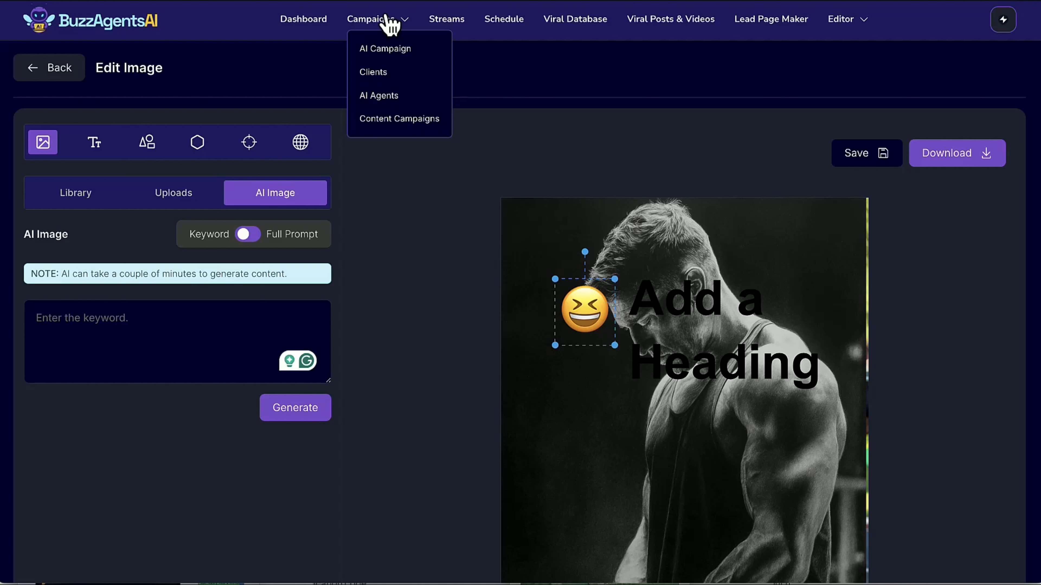
left_click(376, 122)
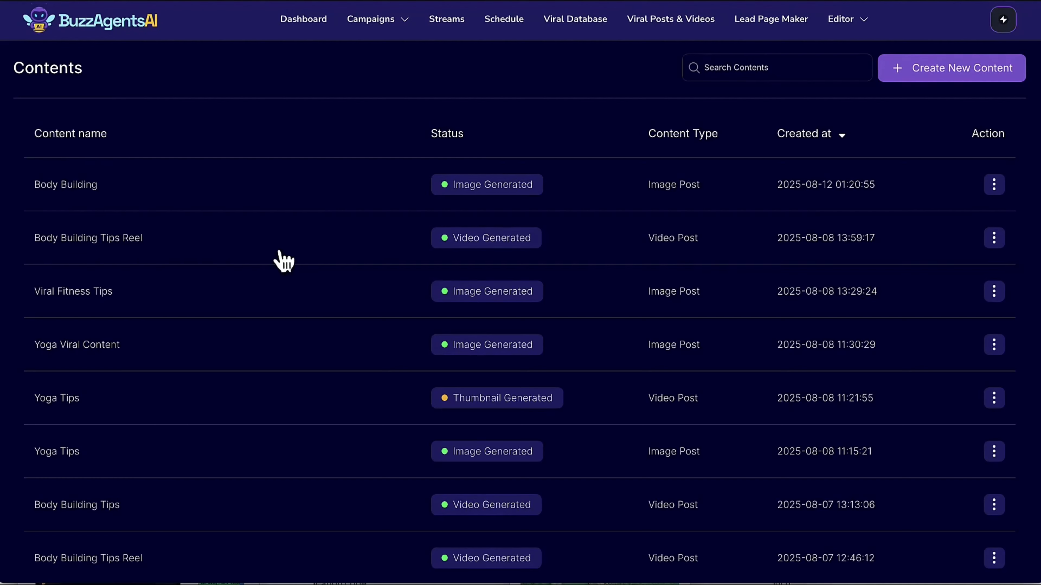
left_click(310, 245)
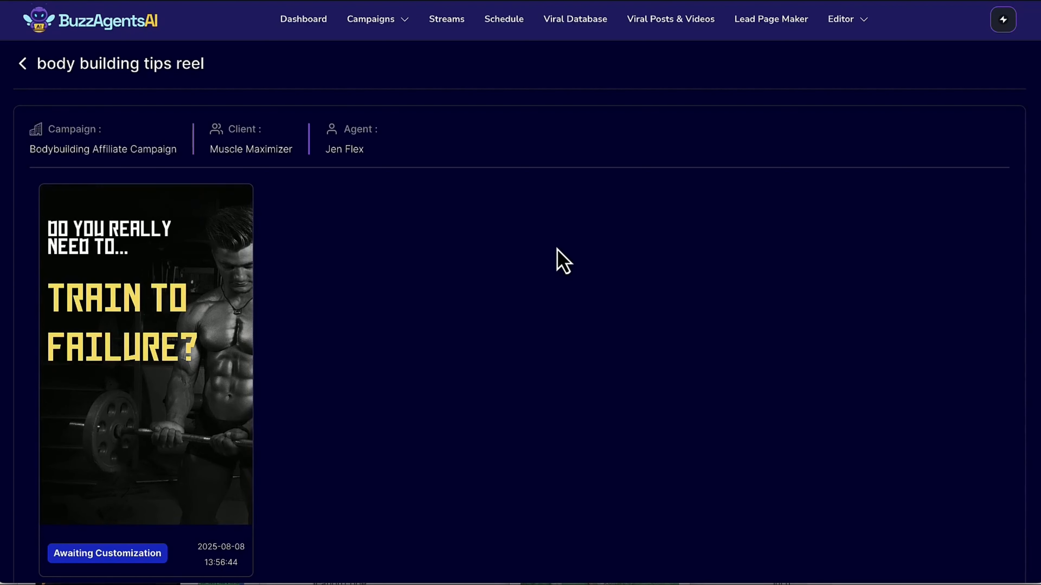
left_click(24, 64)
left_click(994, 238)
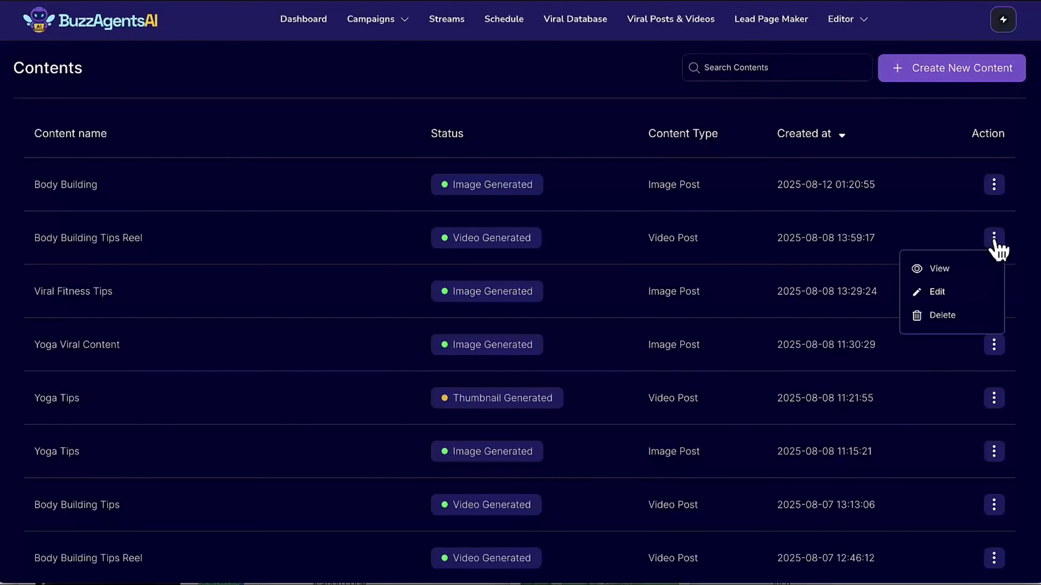
left_click(930, 293)
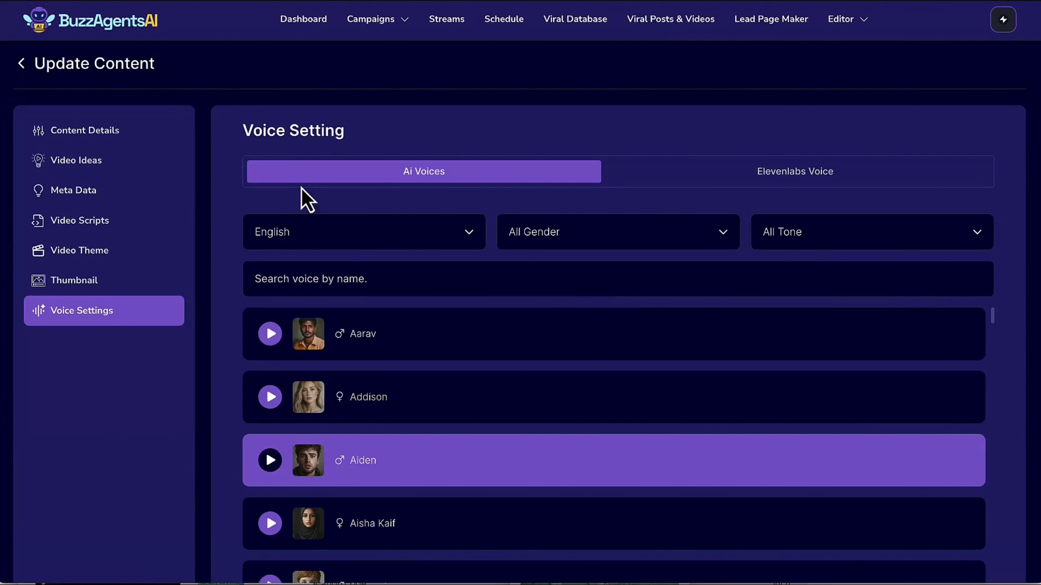
Examine the reel's content details, including the full prompt description and the content length choices, keeping 1 Minute selected.
left_click(116, 135)
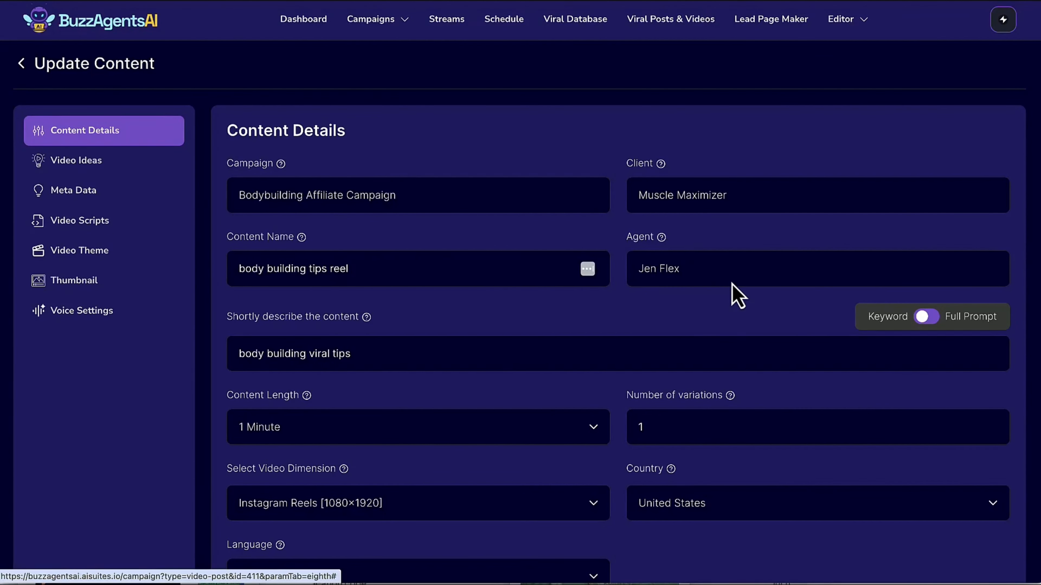
scroll(732, 295, "down", 2)
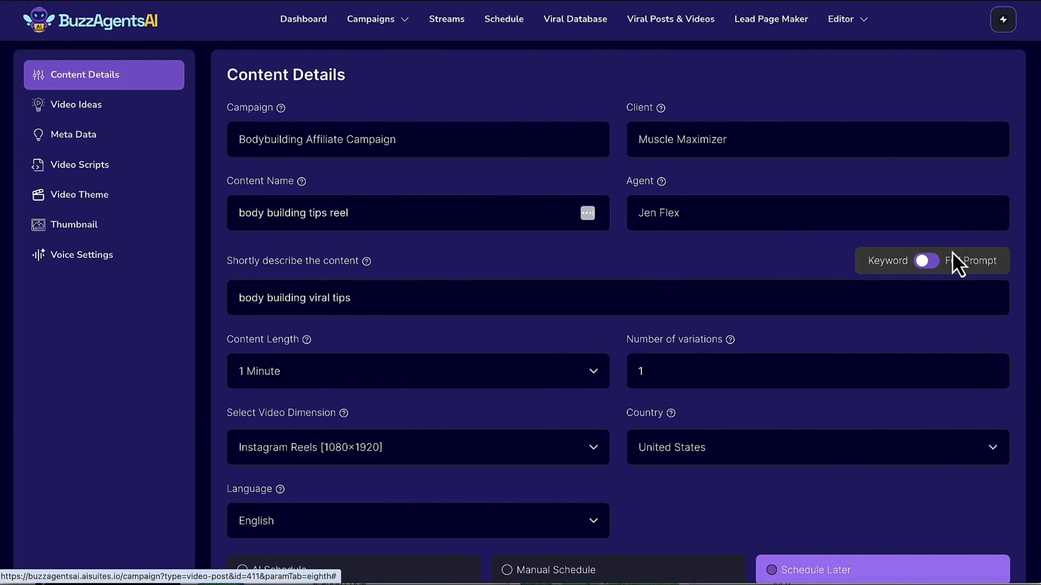
left_click(936, 262)
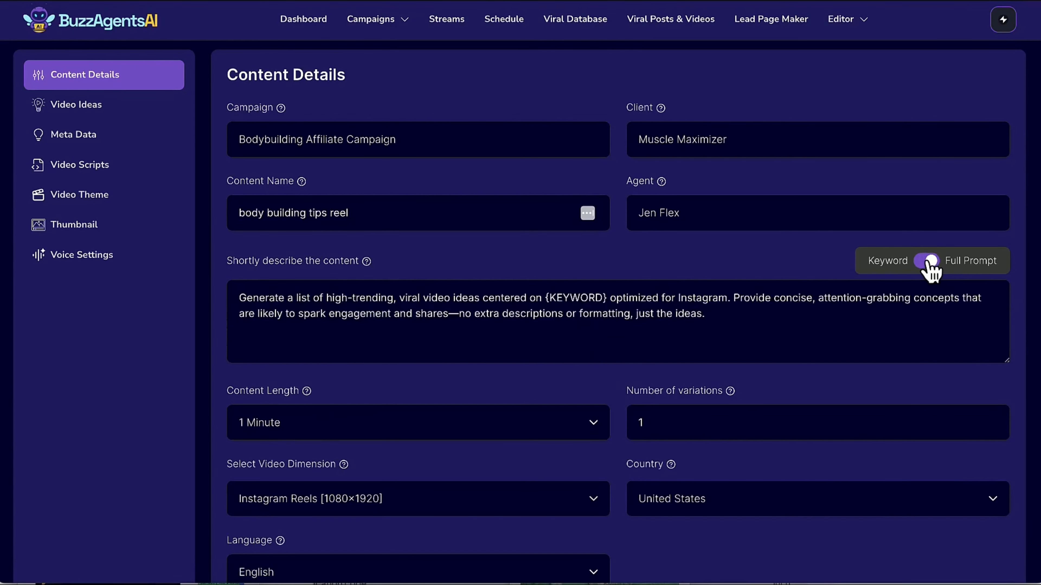
left_click(929, 265)
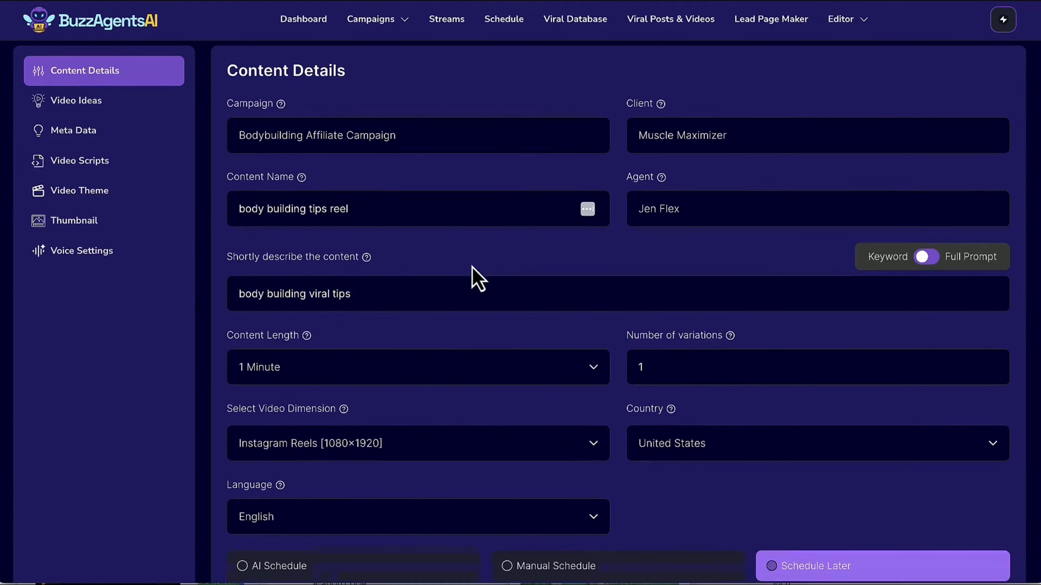
scroll(476, 279, "down", 2)
left_click(443, 304)
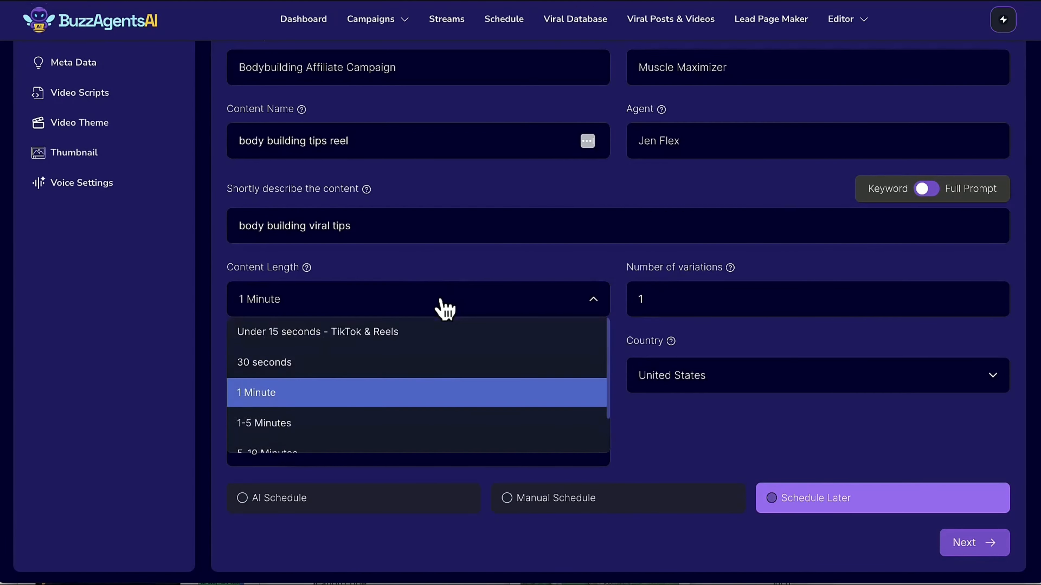
left_click(436, 394)
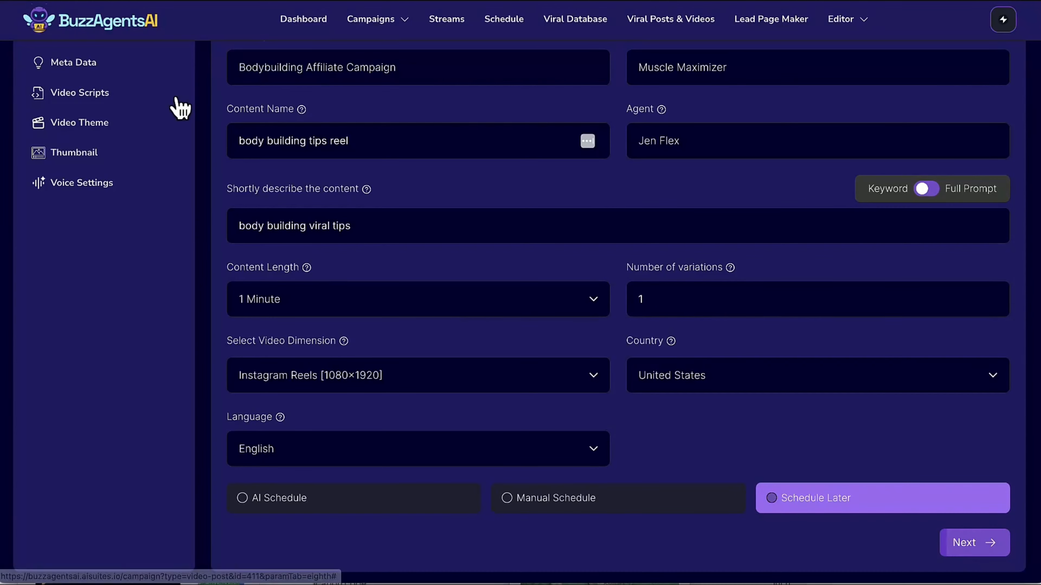
Look through the reel's list of video ideas and open its title, description and tags metadata.
scroll(118, 94, "up", 1)
scroll(118, 93, "up", 3)
left_click(76, 162)
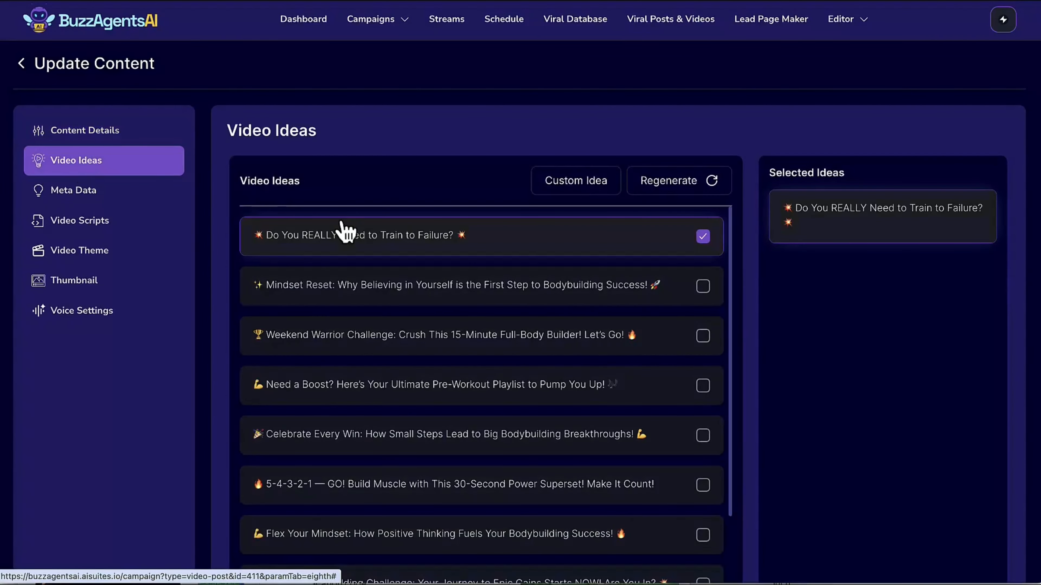
scroll(465, 407, "down", 3)
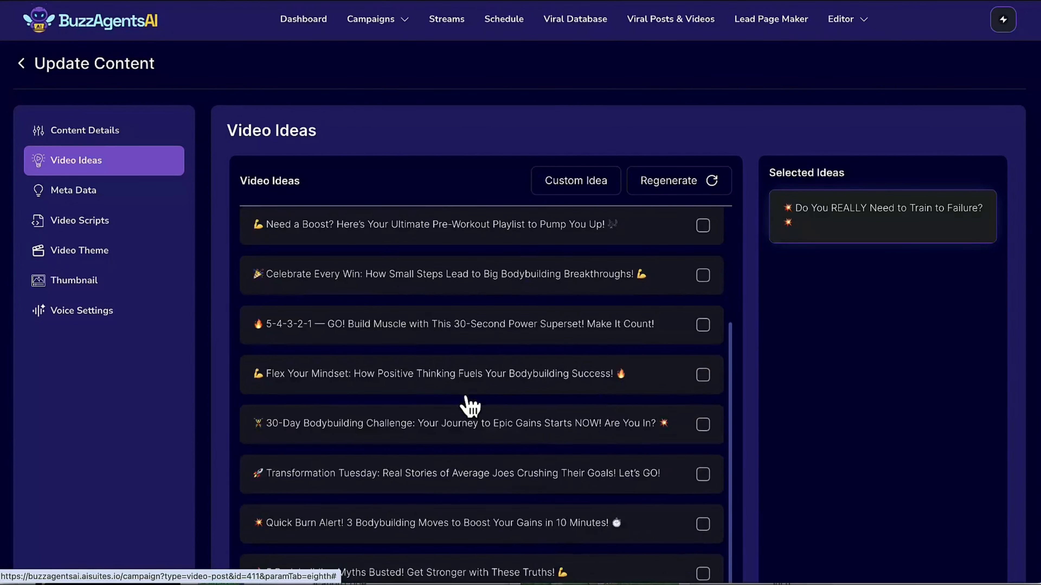
scroll(467, 406, "up", 3)
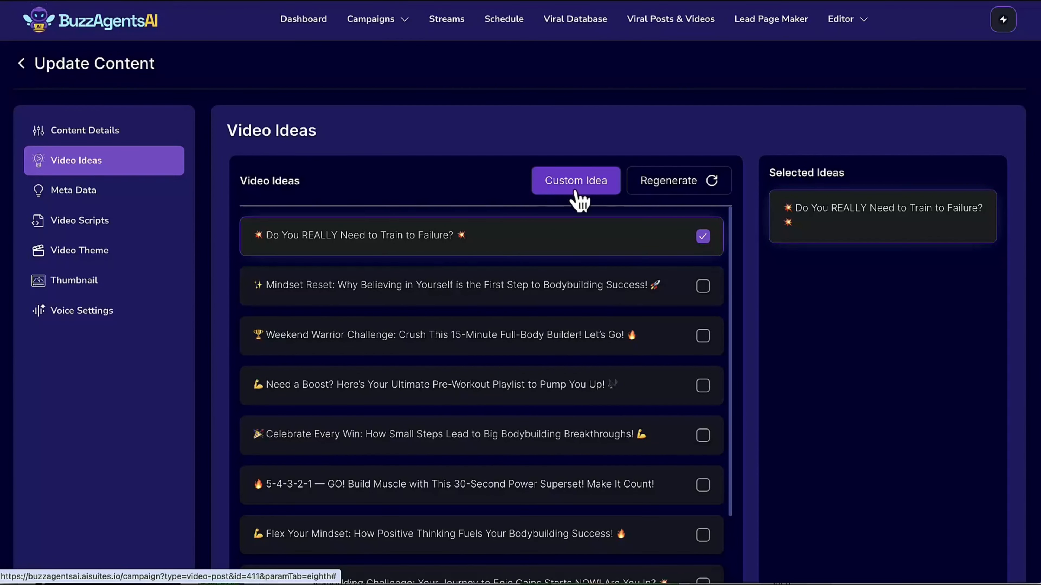
left_click(85, 192)
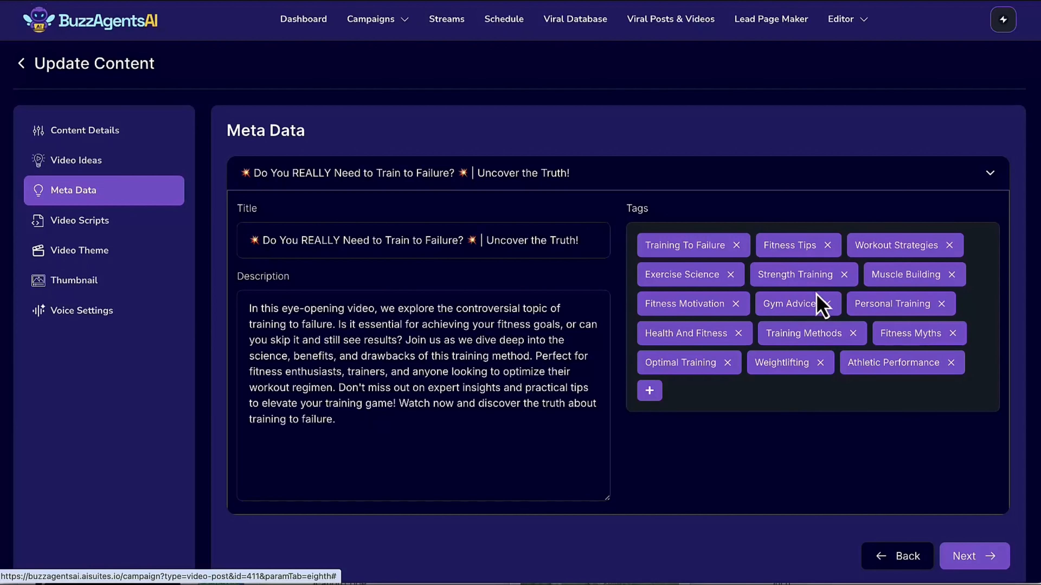
Examine the reel's video script and the keyword and full prompt modes for regenerating it.
left_click(72, 232)
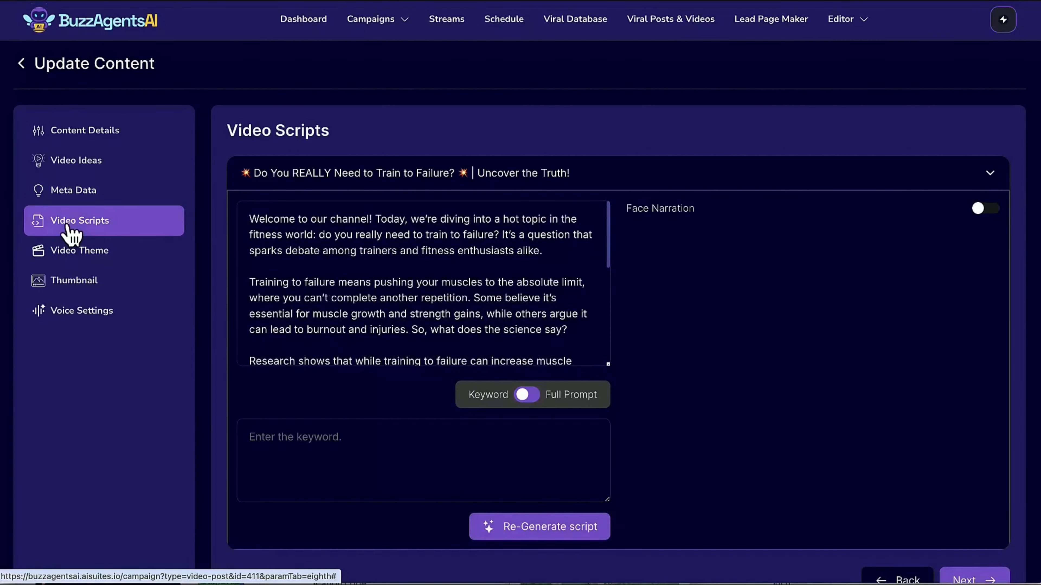
left_click(250, 222)
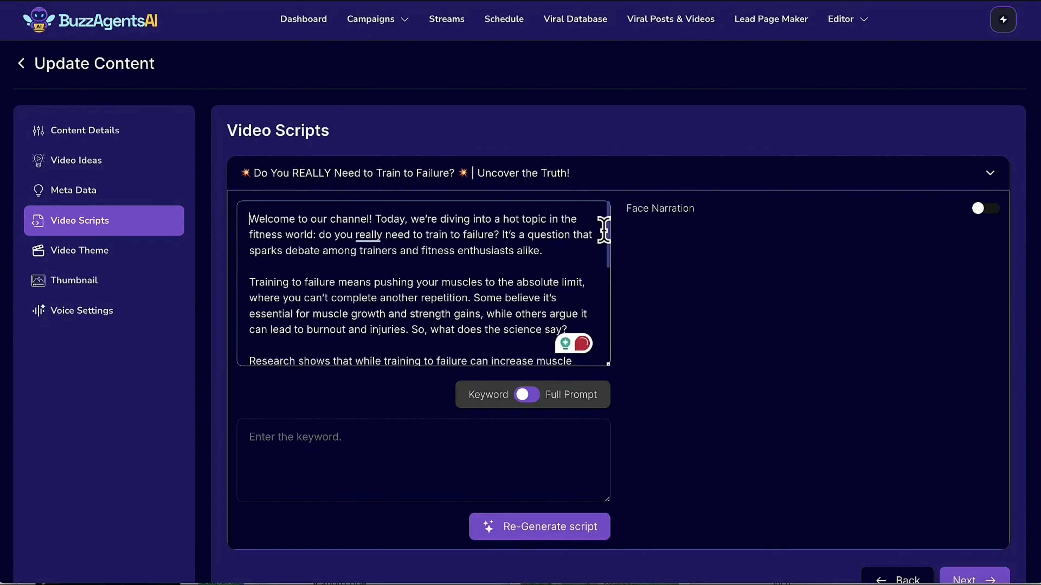
left_click_drag(606, 233, 585, 205)
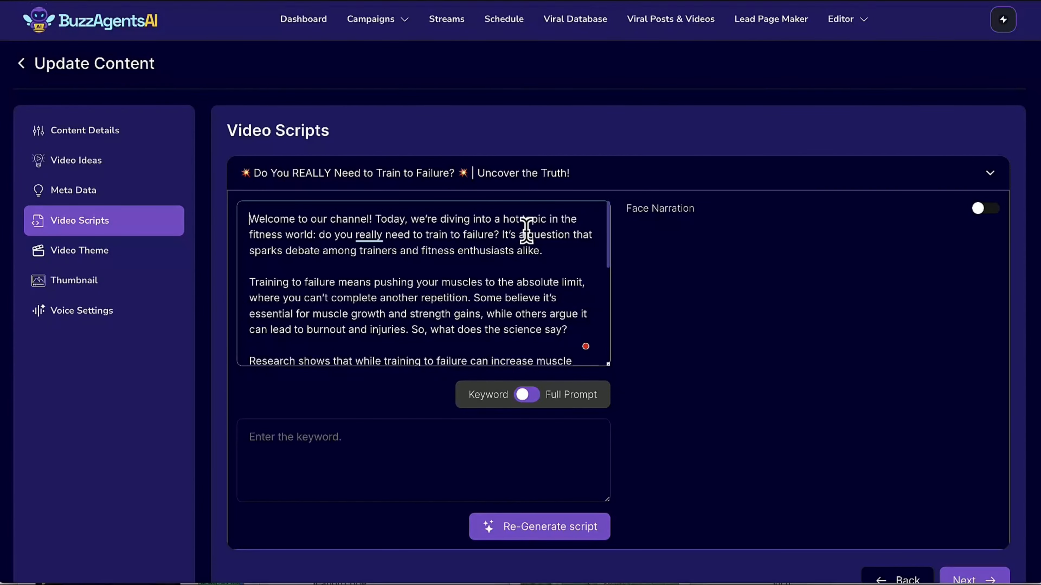
left_click(533, 396)
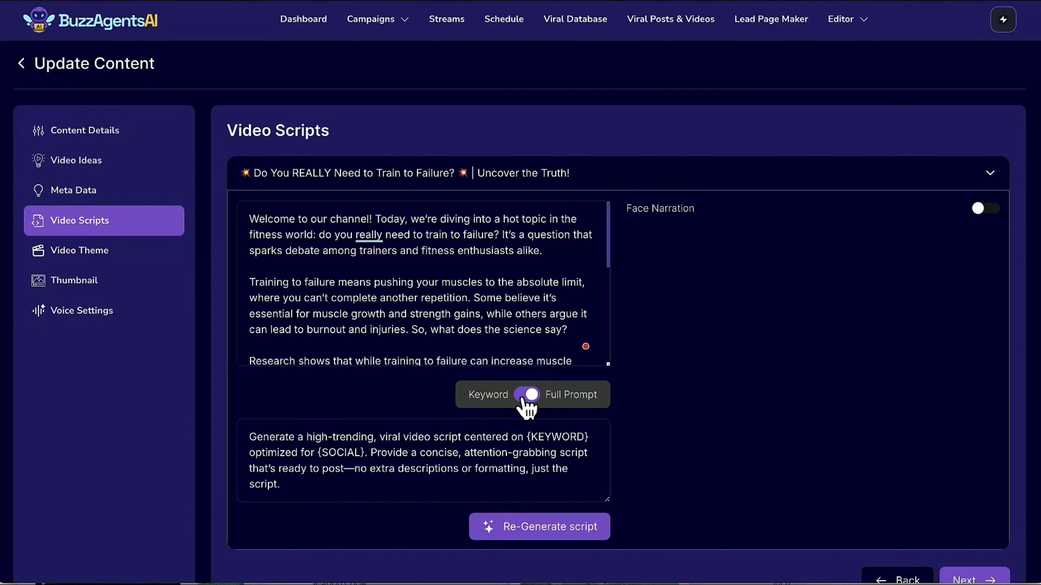
left_click(532, 396)
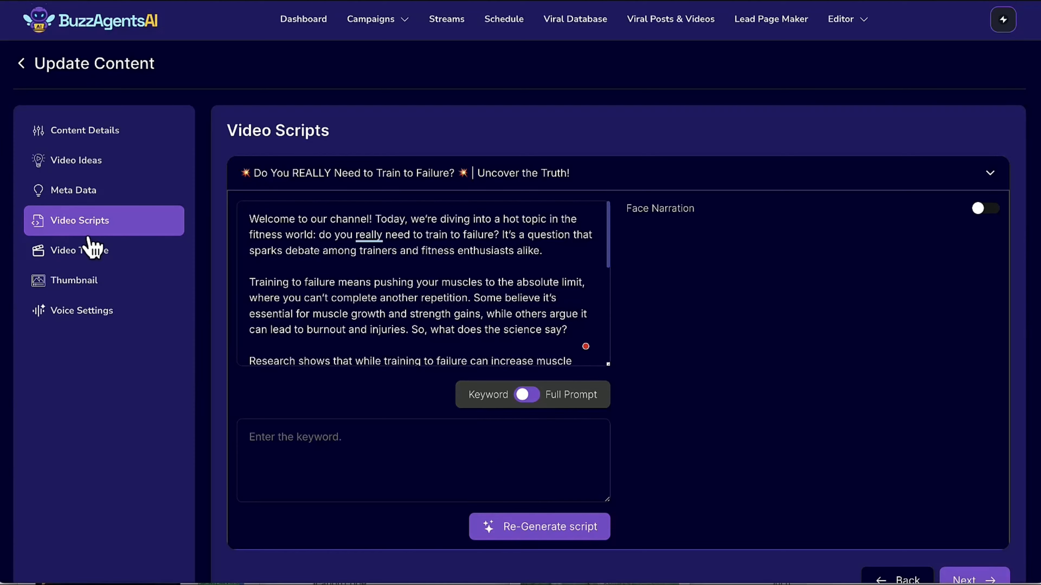
Browse the available video themes, keep 3D Model and continue to the reel's thumbnail settings.
left_click(89, 254)
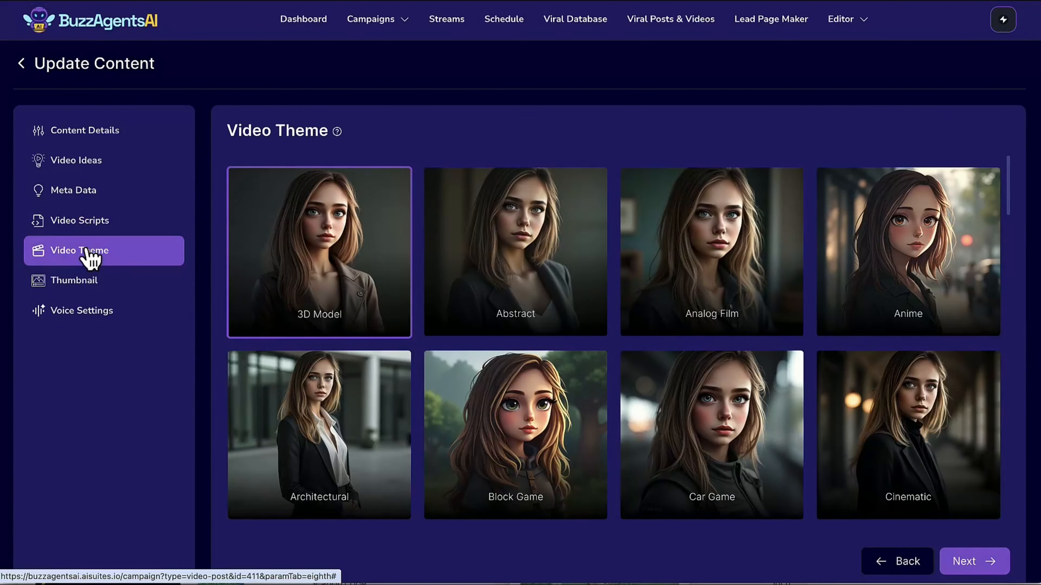
scroll(560, 279, "down", 6)
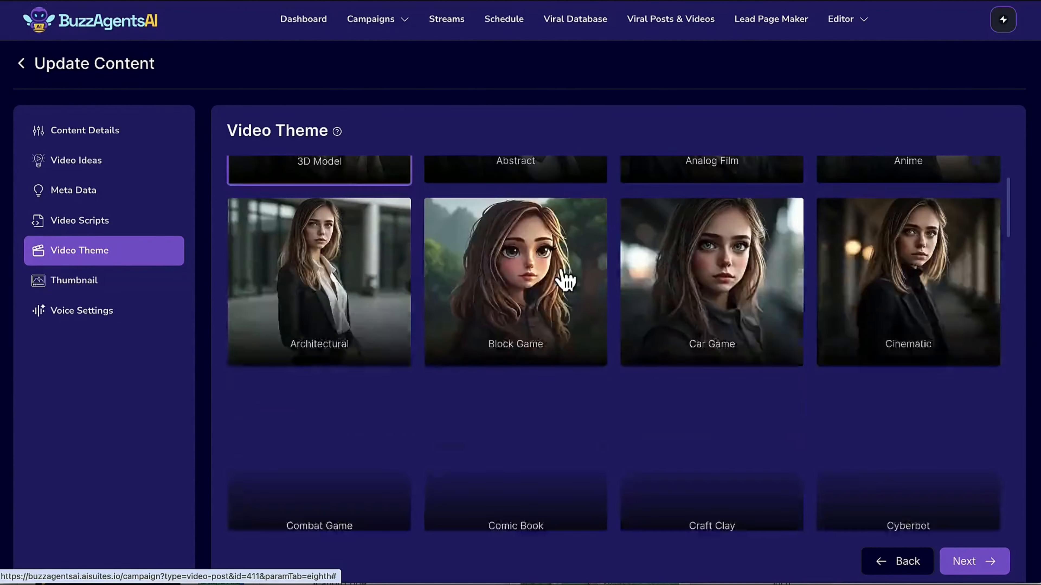
scroll(565, 281, "up", 2)
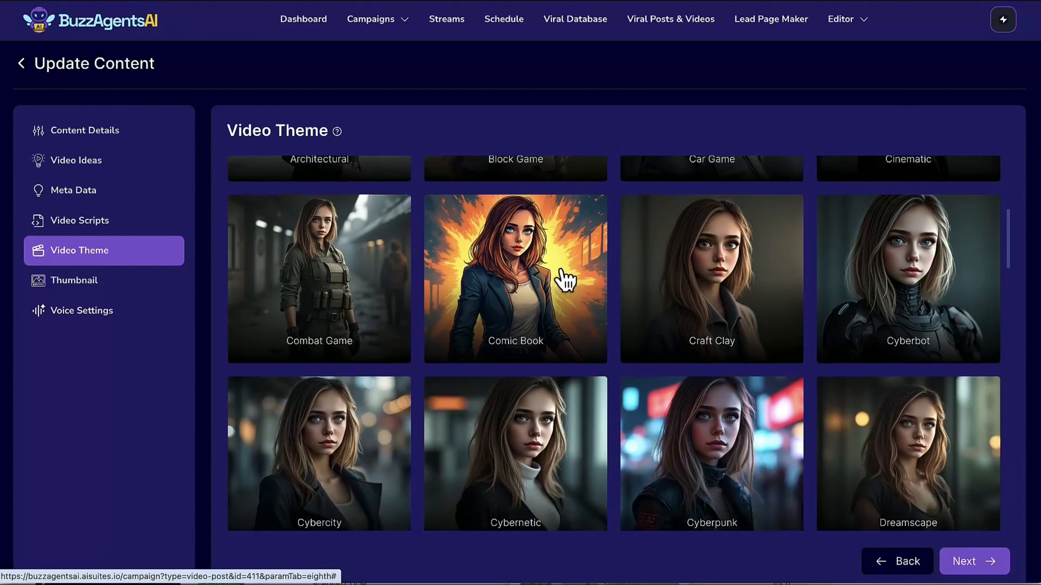
scroll(565, 280, "up", 5)
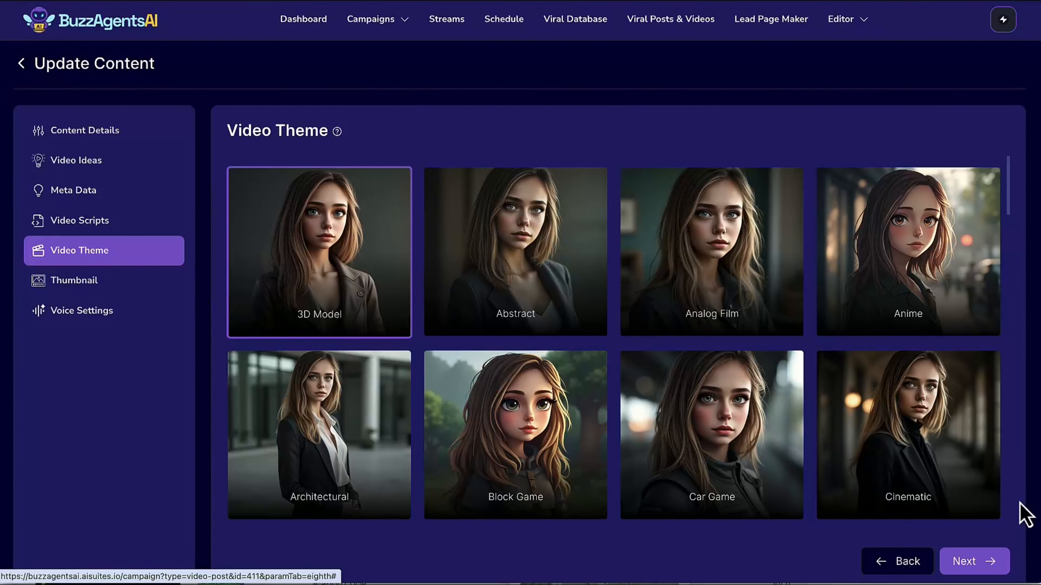
left_click(986, 565)
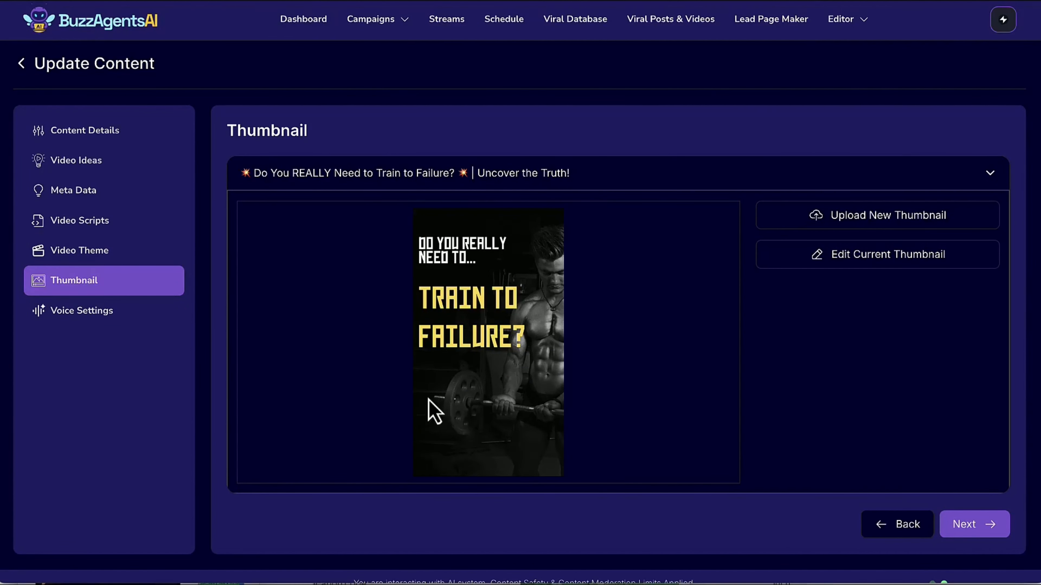
Continue to the reel's voice settings and look through the list of English AI voices, keeping Aiden selected.
left_click(1000, 530)
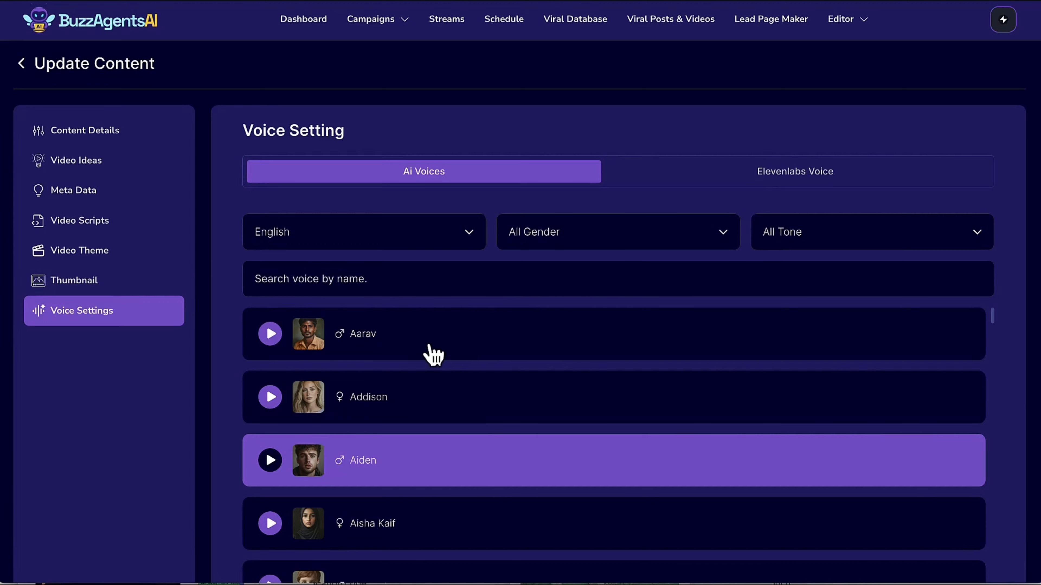
scroll(385, 389, "down", 15)
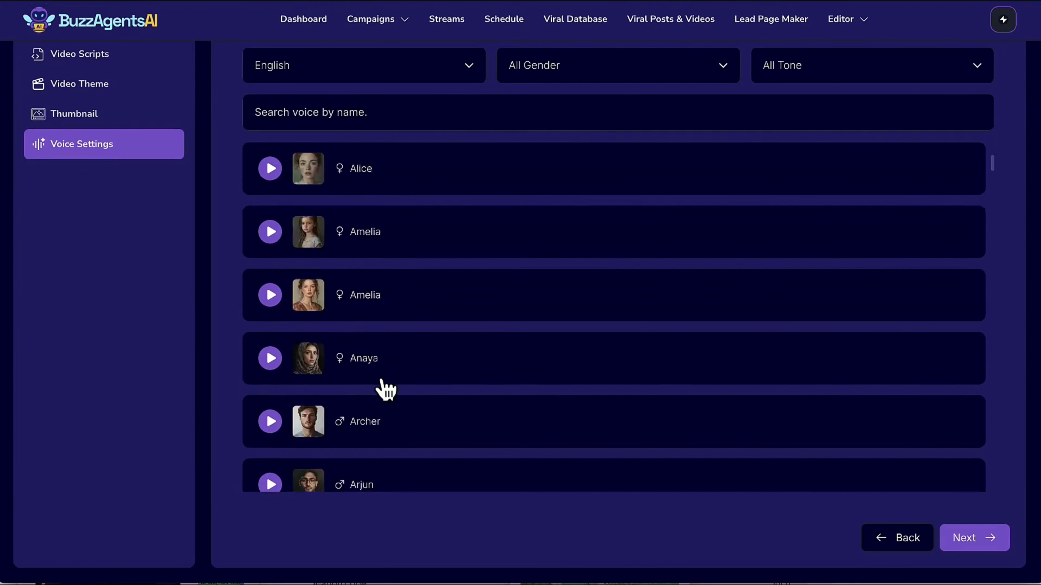
scroll(385, 389, "up", 10)
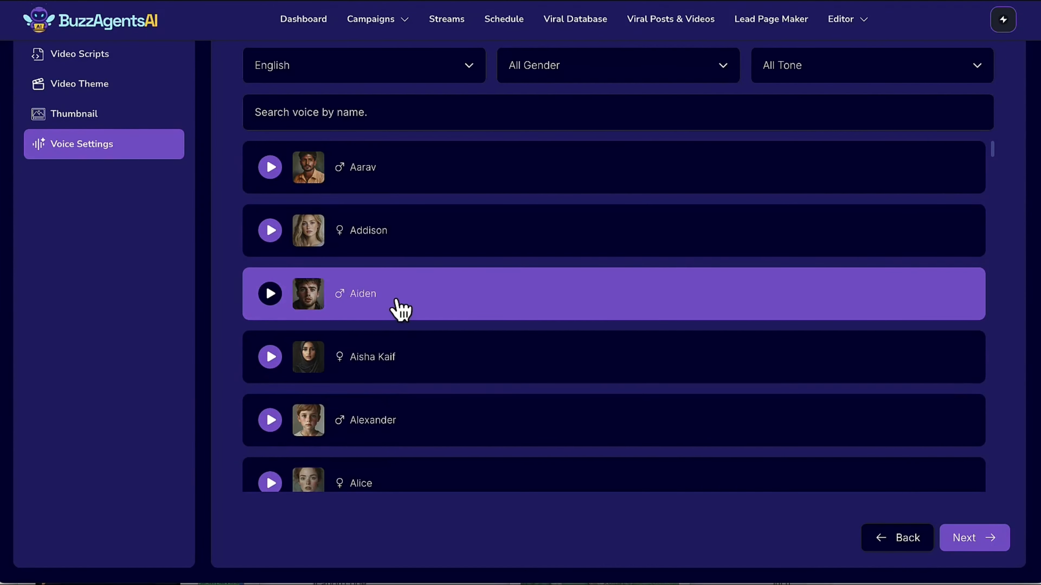
scroll(399, 307, "up", 2)
scroll(438, 232, "up", 3)
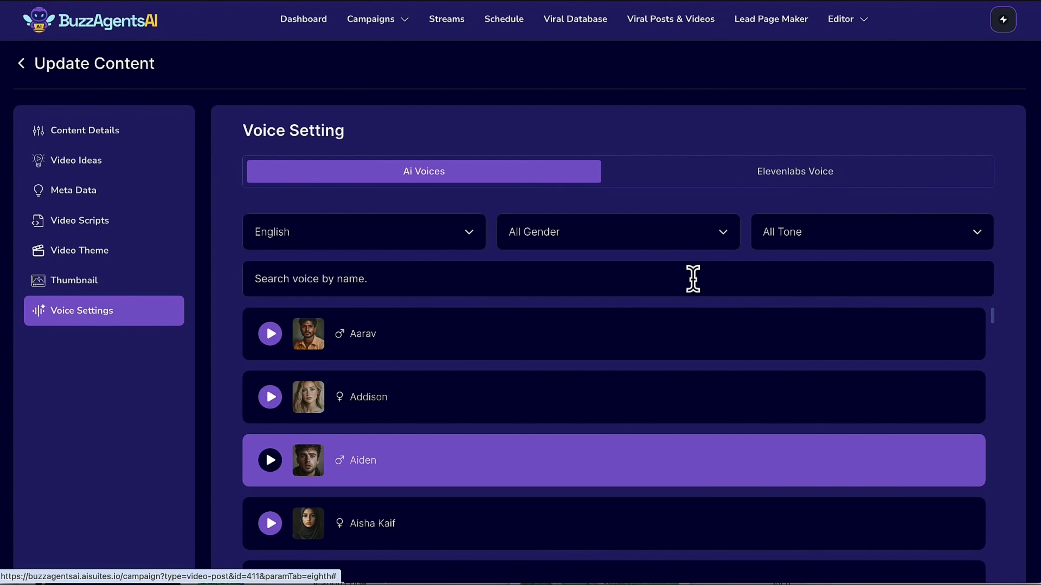
Continue past the voice settings, examine the AI Images and Stock Image media types, and close the choice without creating the campaign.
scroll(692, 279, "down", 5)
left_click(974, 498)
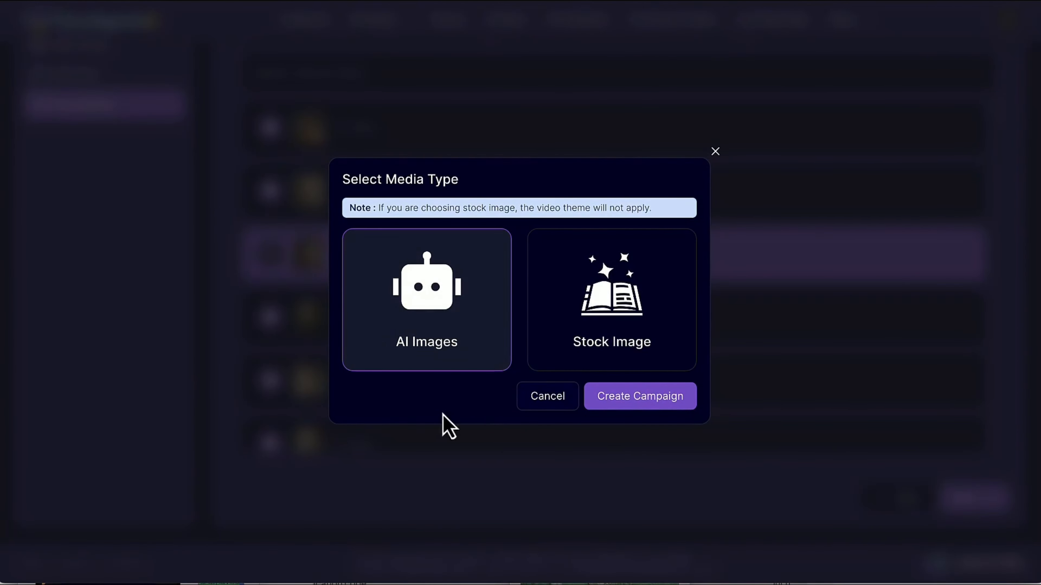
left_click(600, 306)
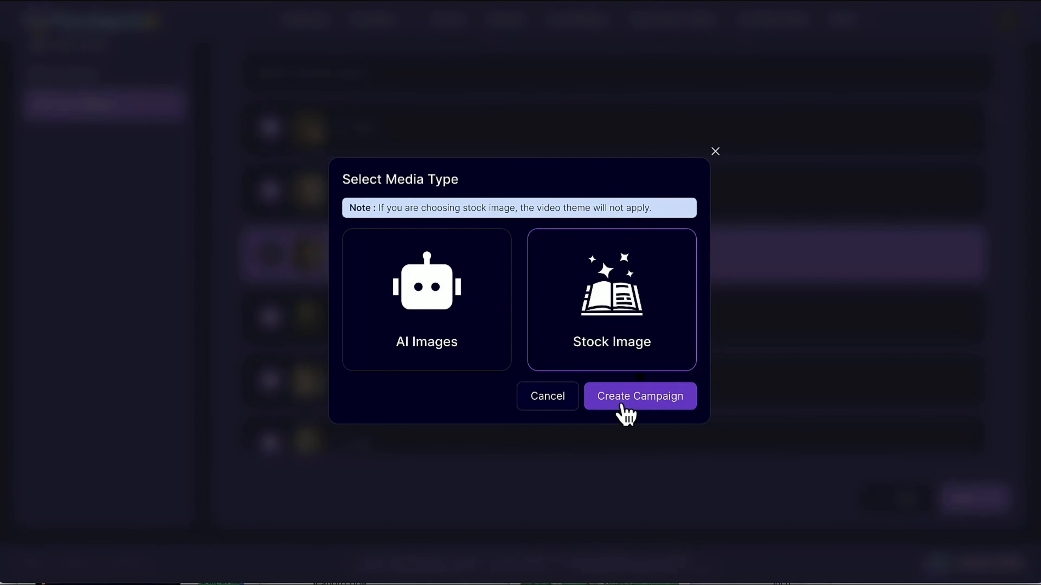
left_click(715, 152)
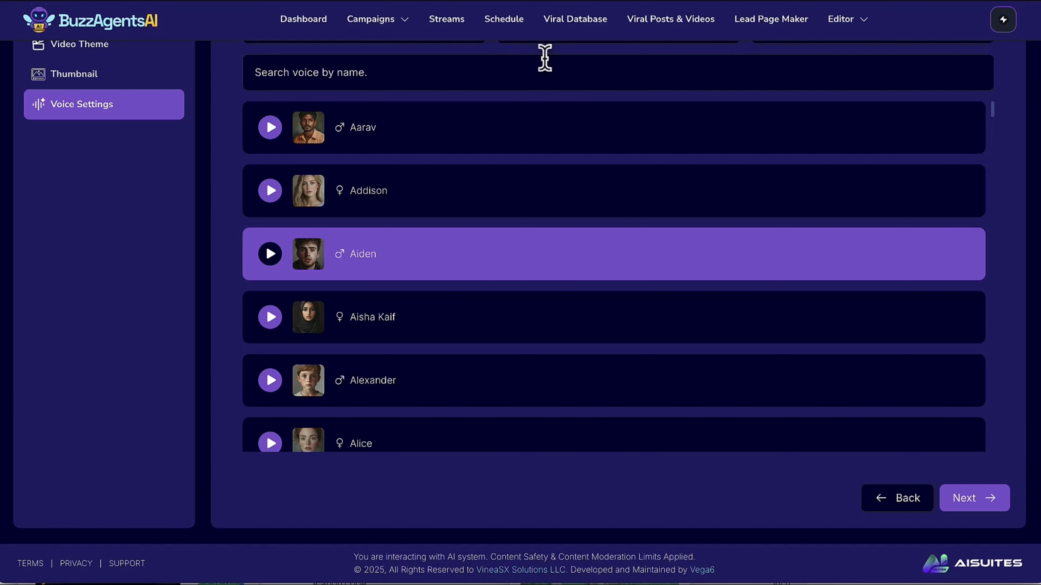
Return to the contents list, view the Body Building Tips Reel and open its video in the editor.
left_click(408, 23)
left_click(389, 119)
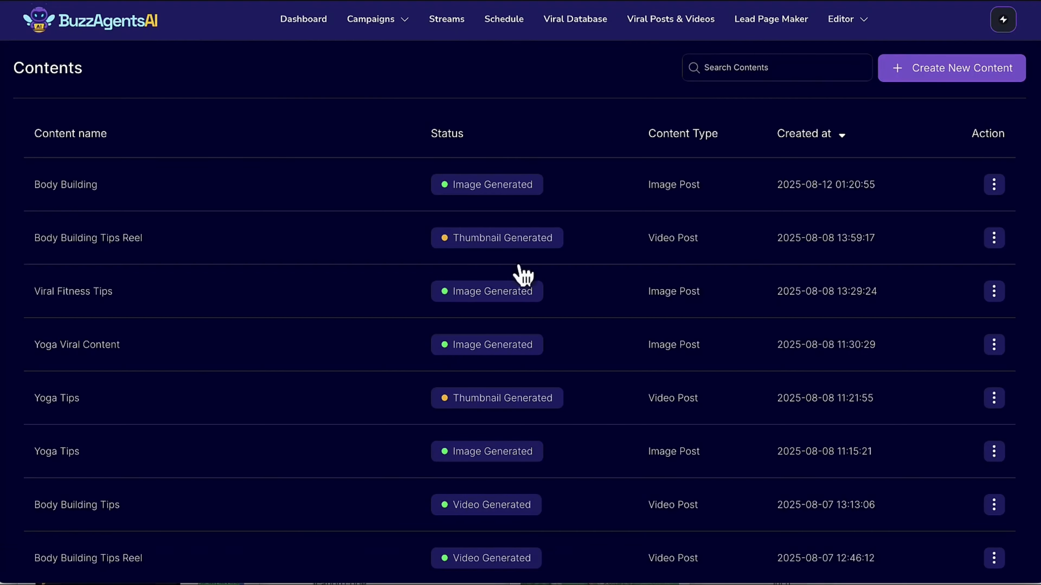
left_click(364, 246)
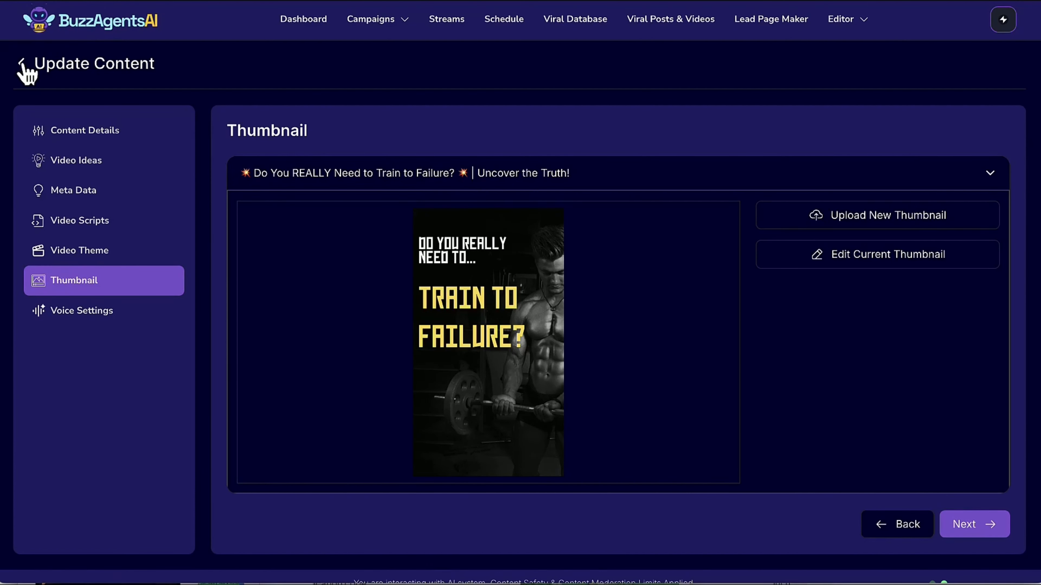
left_click(23, 65)
left_click(993, 238)
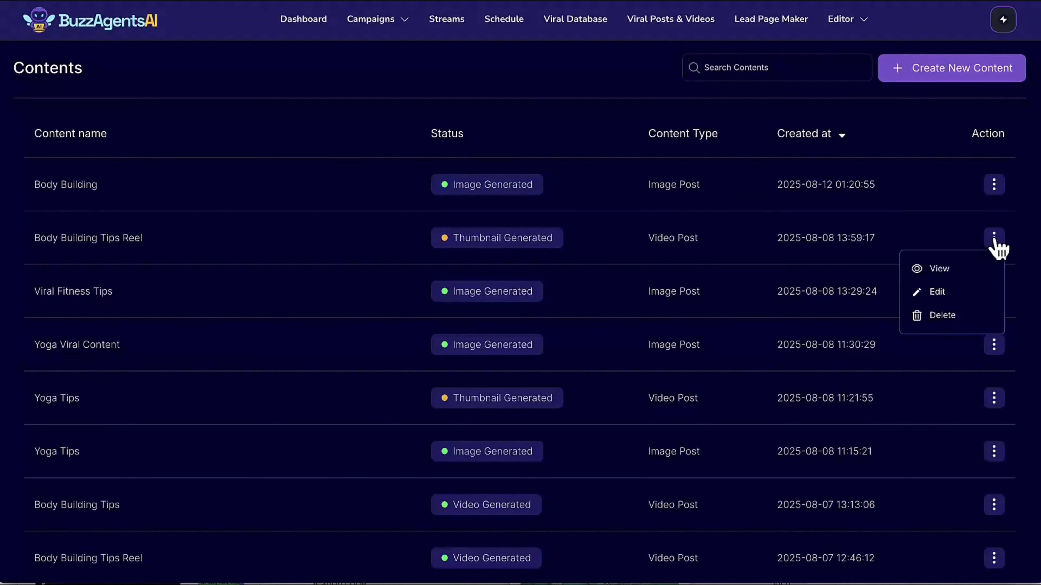
left_click(939, 269)
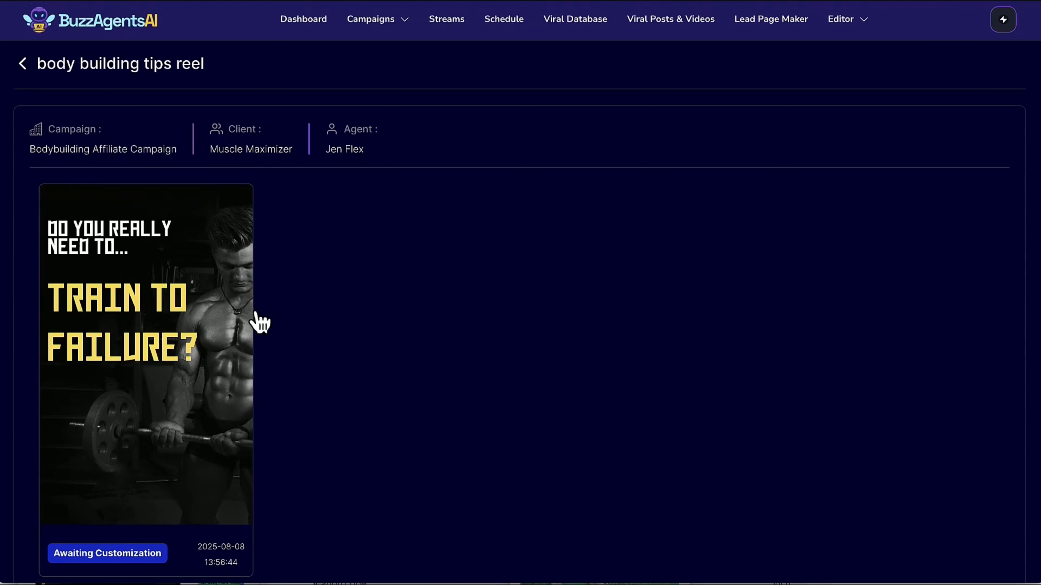
mouse_move(199, 326)
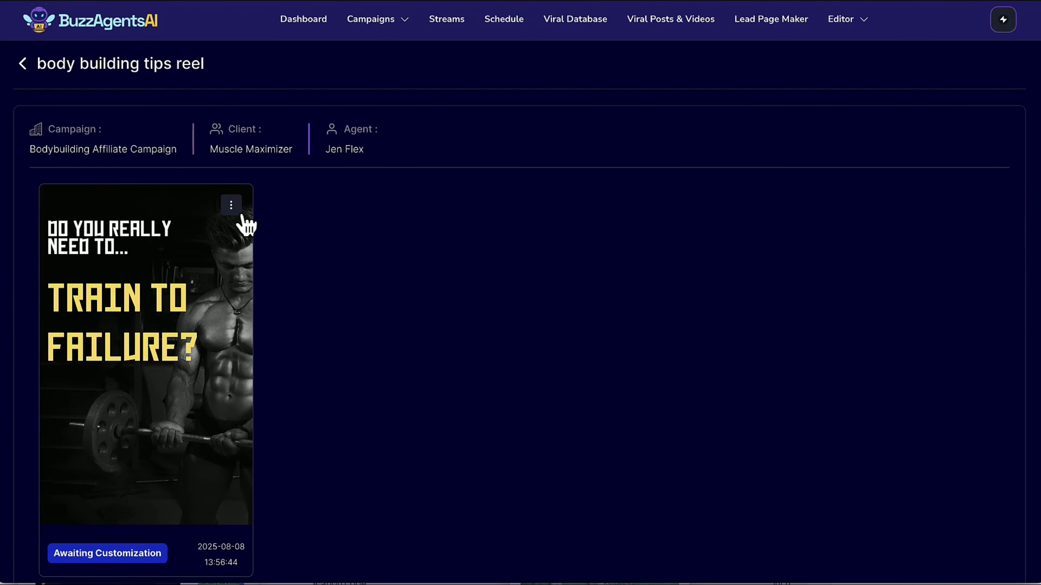
left_click(206, 284)
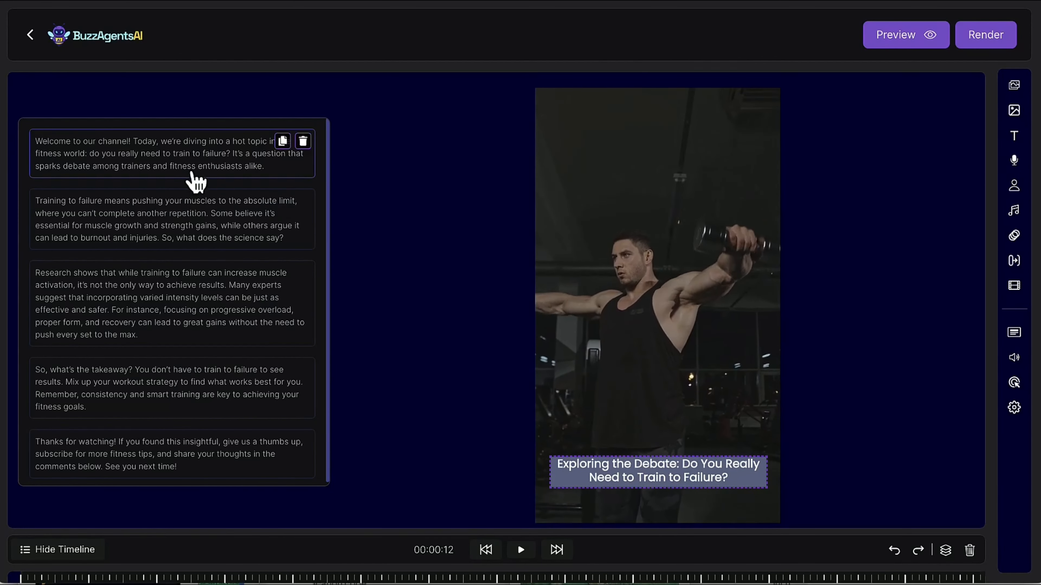
Look through the reel's script scenes and the clips on its timeline in the video editor.
scroll(185, 316, "down", 1)
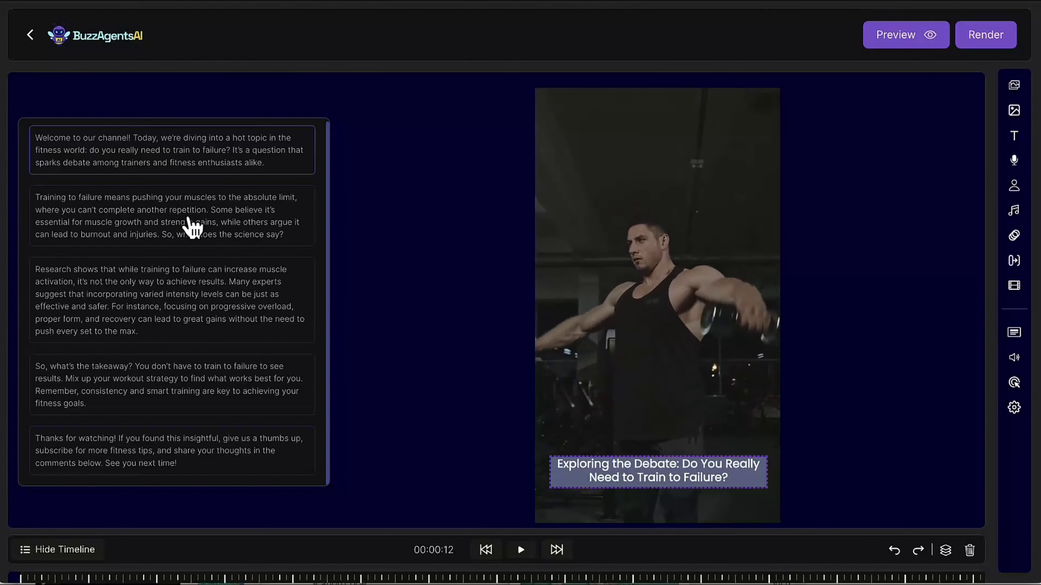
scroll(488, 494, "down", 3)
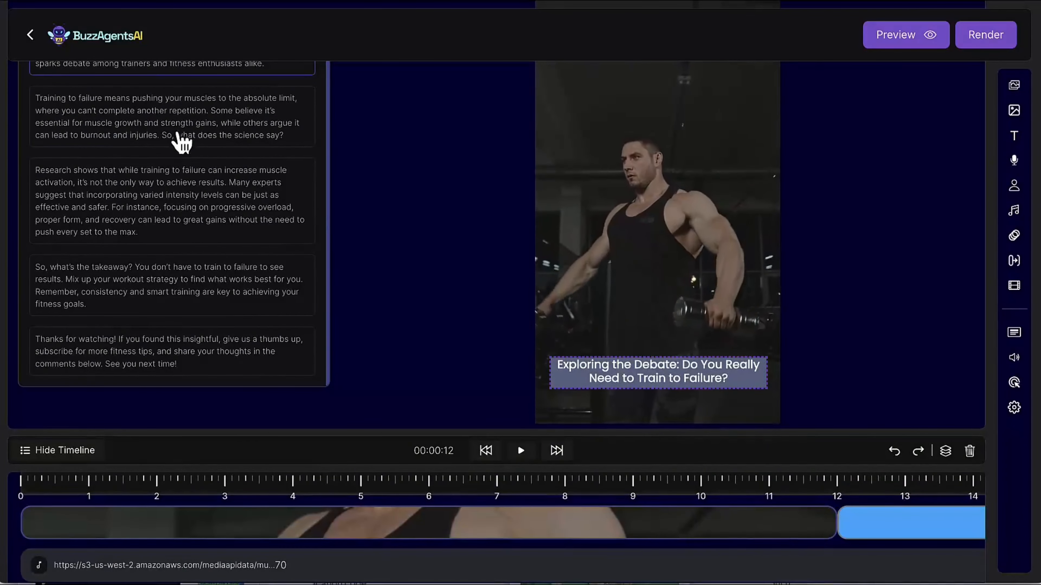
scroll(583, 516, "right", 3)
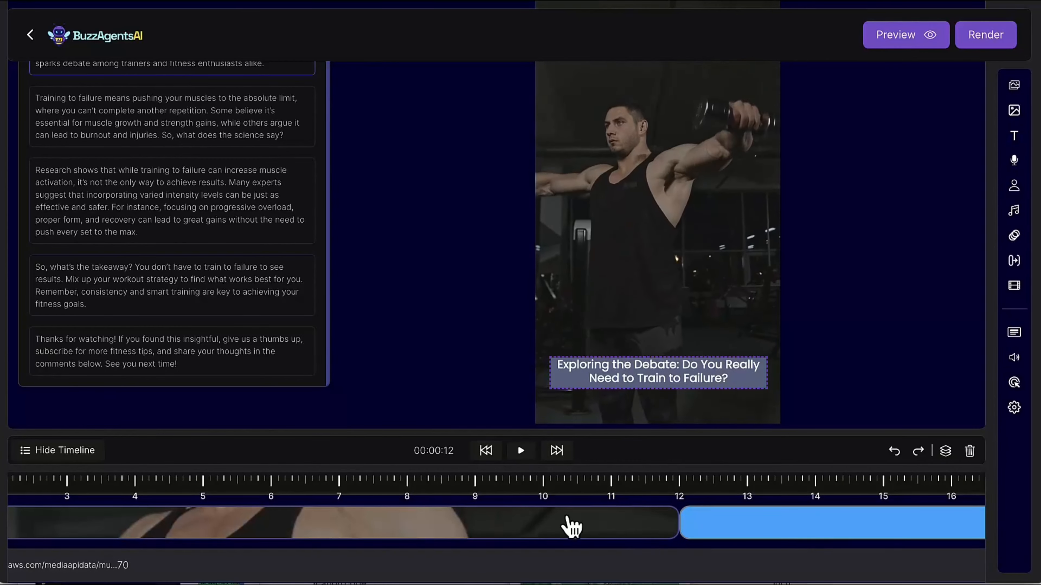
scroll(570, 527, "left", 3)
scroll(142, 184, "up", 3)
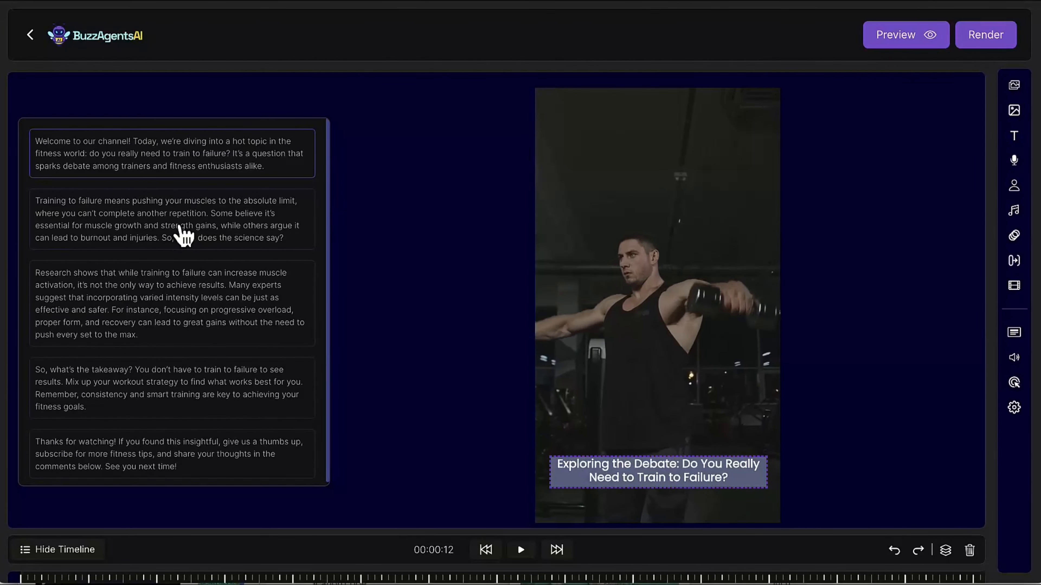
Examine the scene's background options, including the image search and the AI image generator.
left_click(1016, 87)
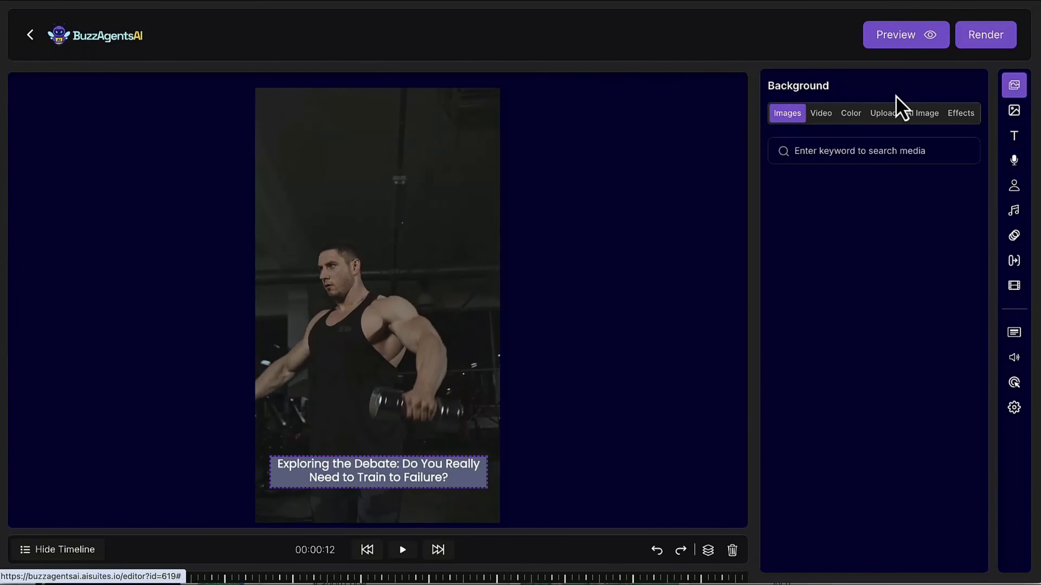
left_click(1020, 95)
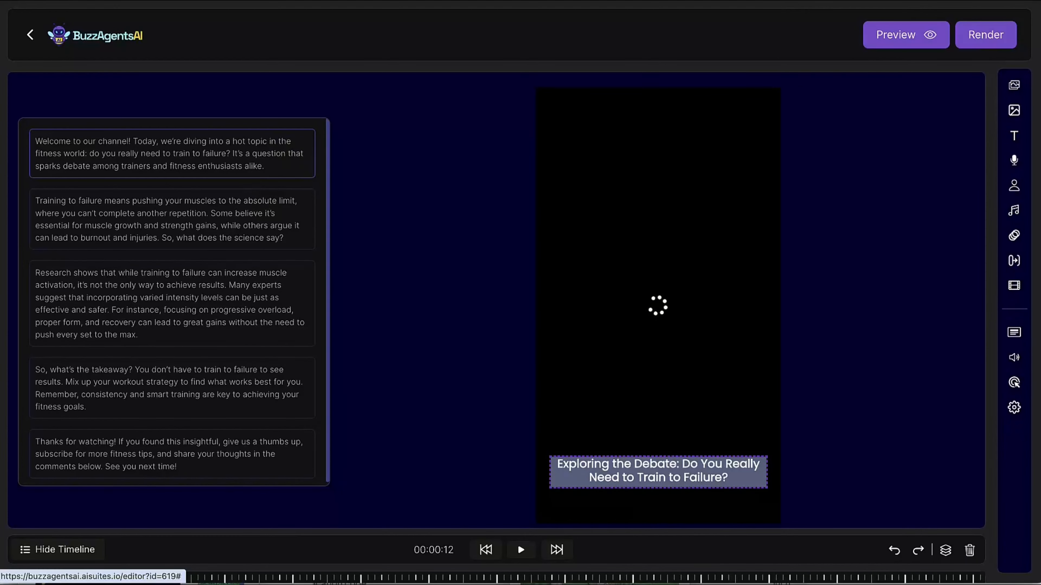
left_click(1017, 88)
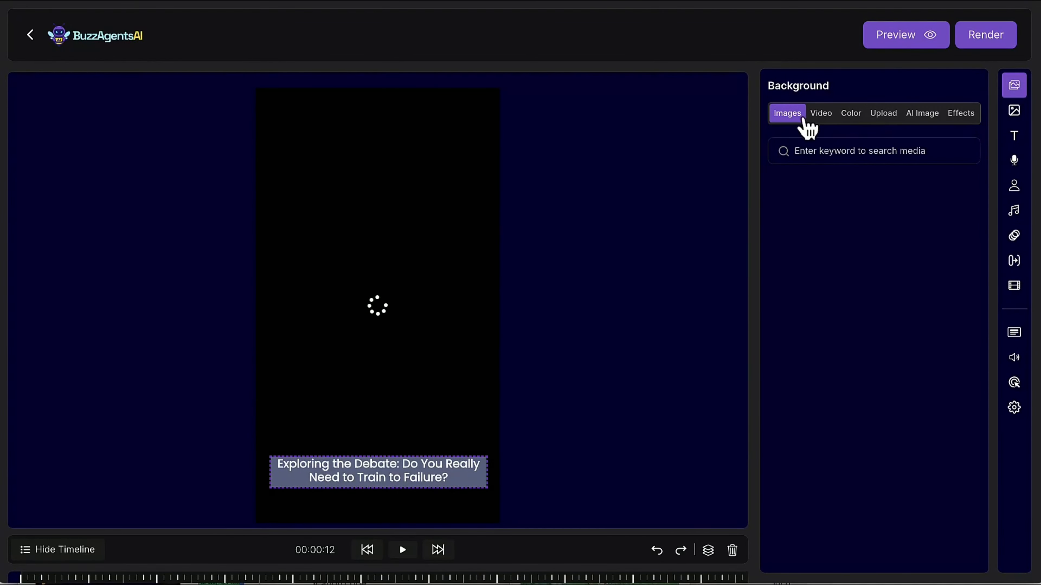
left_click(812, 150)
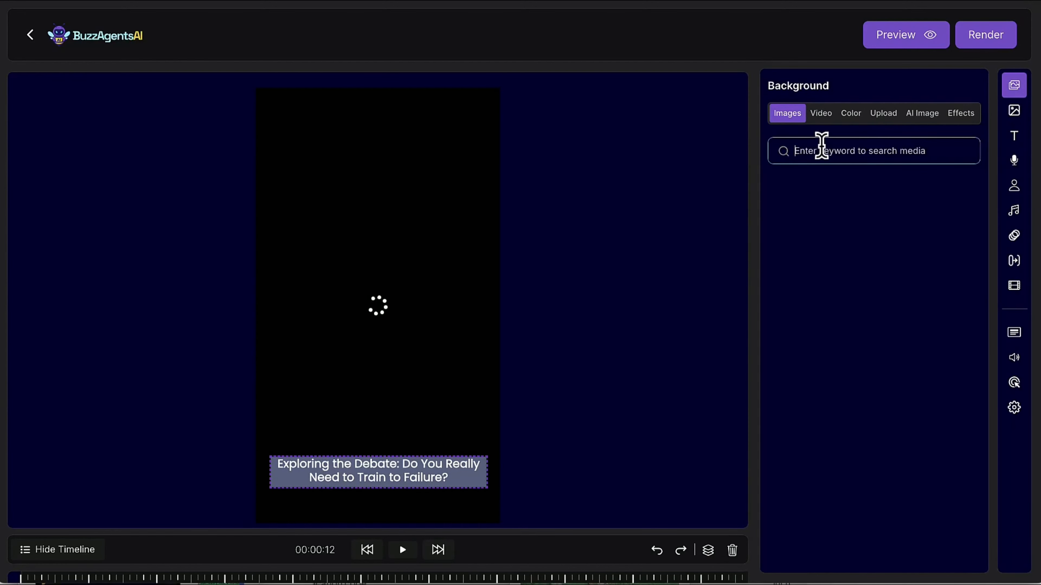
left_click(930, 120)
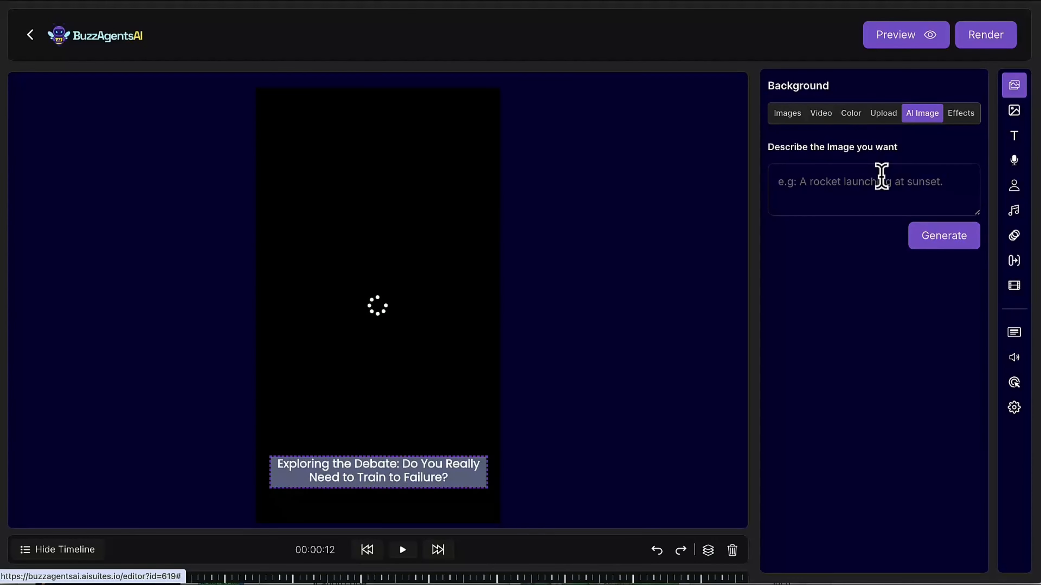
Search the background videos for "bodybuilding" and look through the matching clips.
left_click(830, 119)
left_click(824, 150)
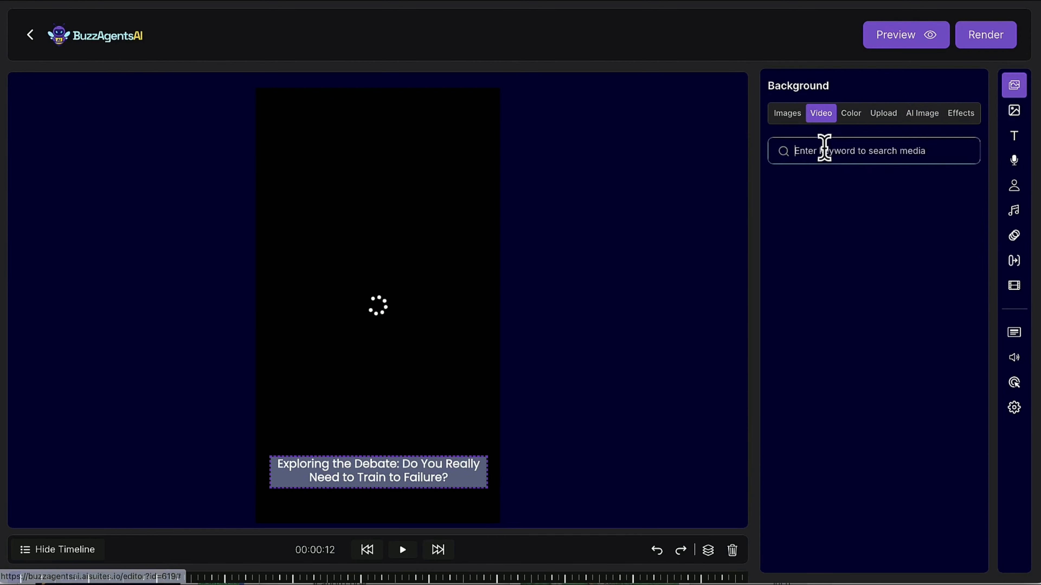
type("bodybuilding")
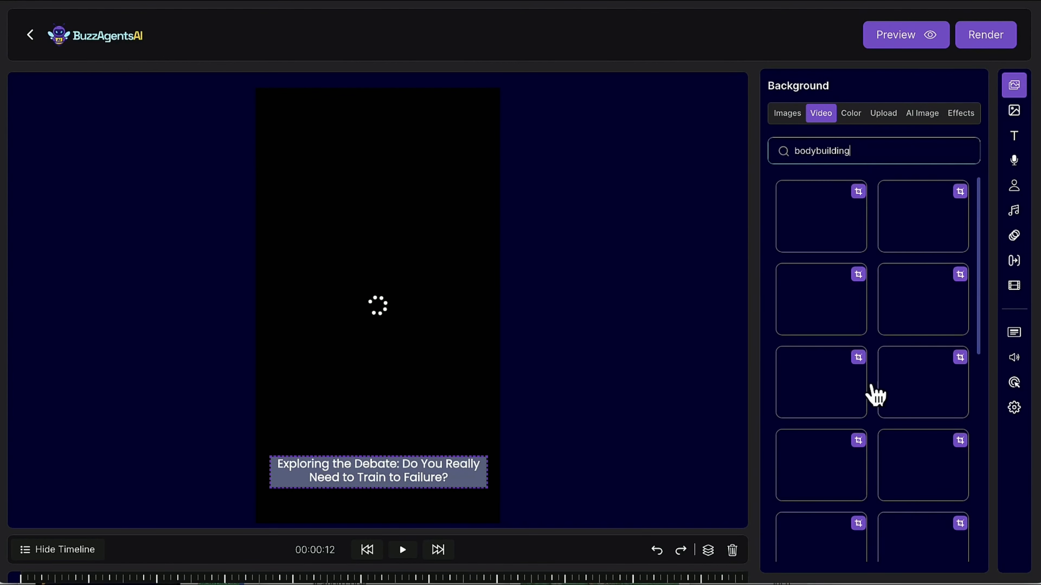
scroll(872, 360, "down", 2)
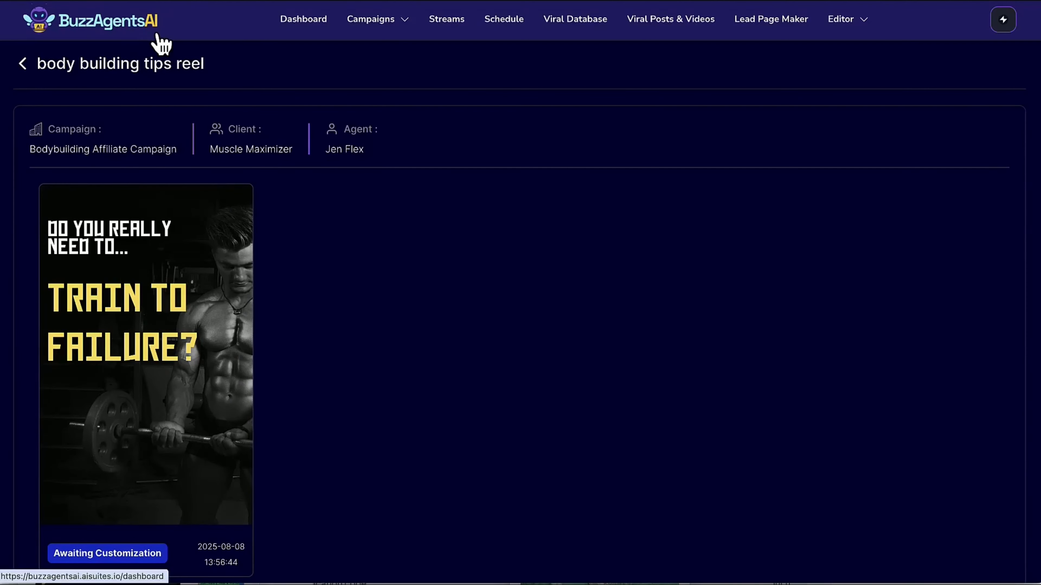
Leave the video editor for the streams list and examine the form for creating a new content stream, closing it unsaved.
left_click(382, 26)
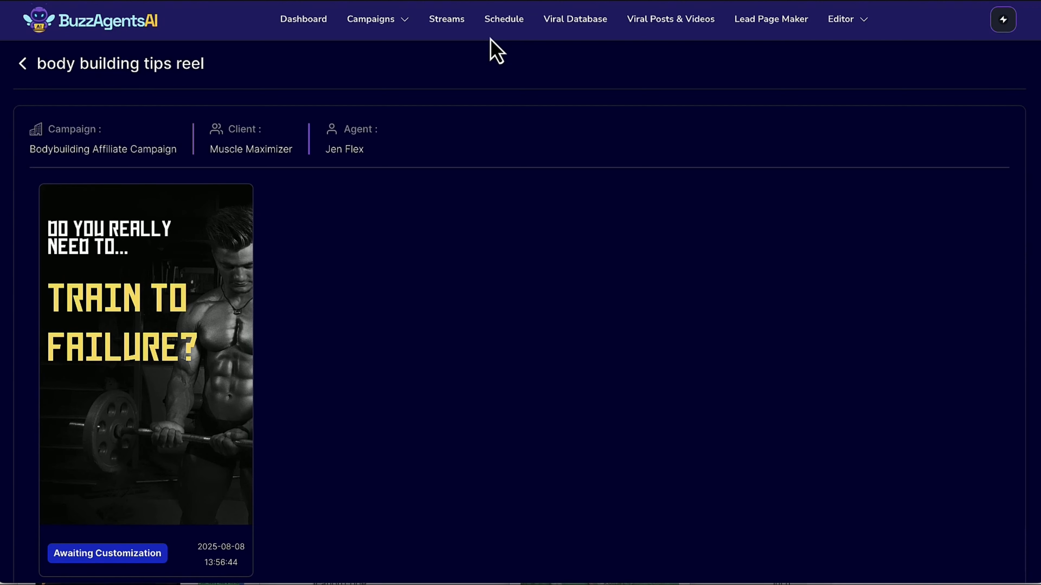
left_click(454, 24)
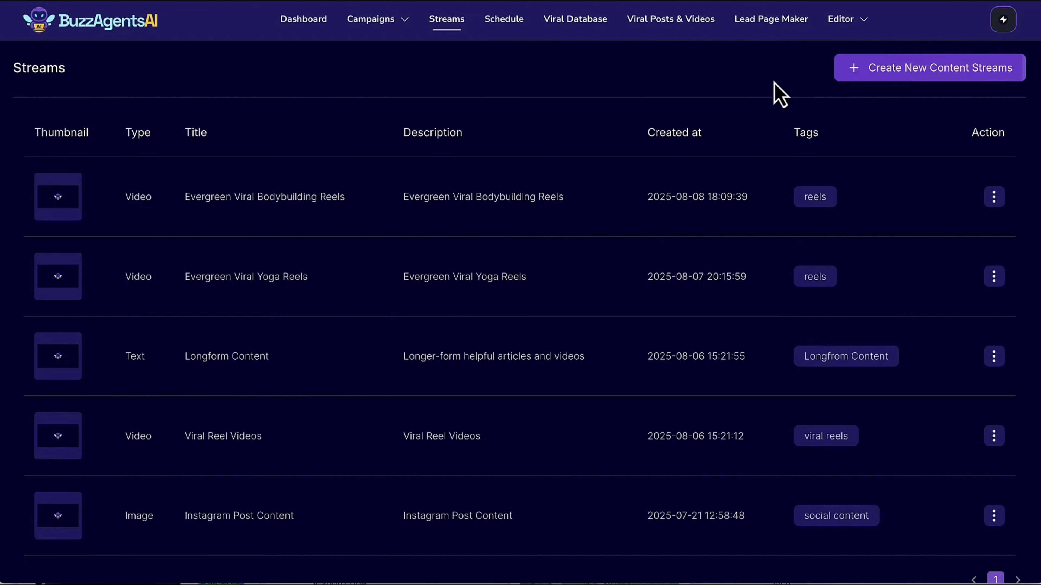
left_click(925, 76)
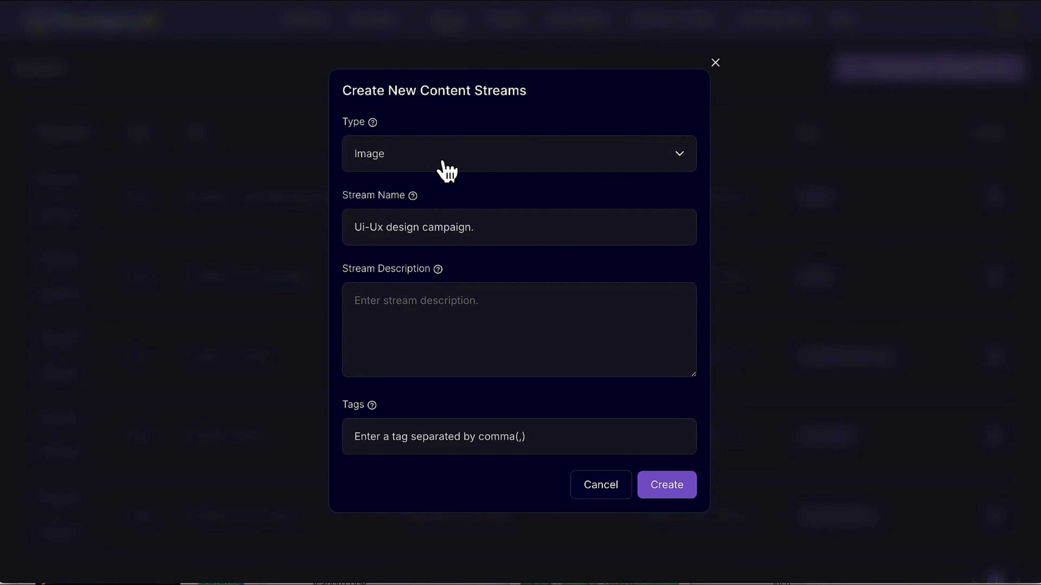
left_click(715, 62)
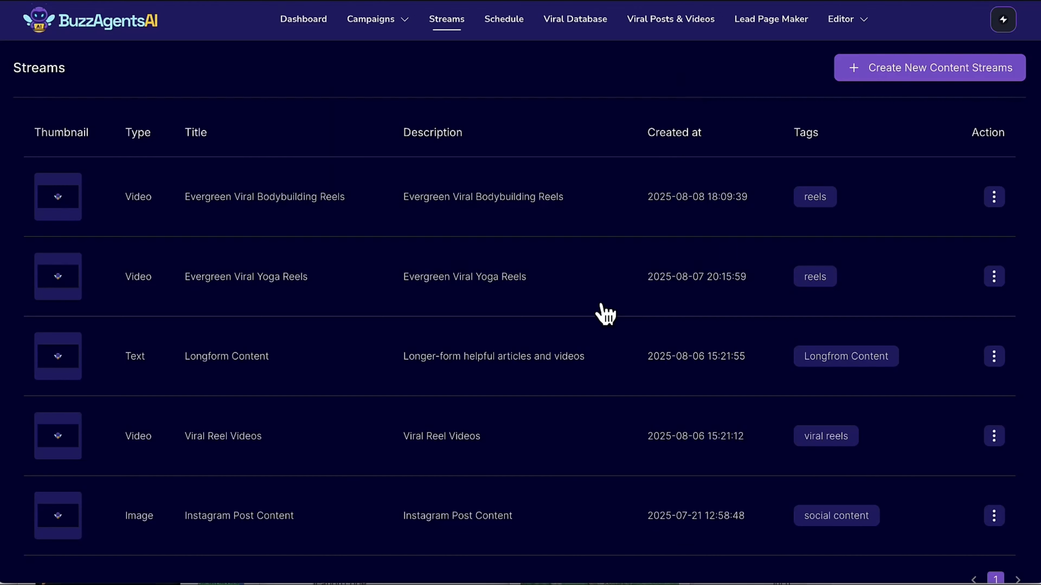
Examine the Instagram Post Content stream's edit form, and open the stream to look through its files.
scroll(604, 312, "down", 2)
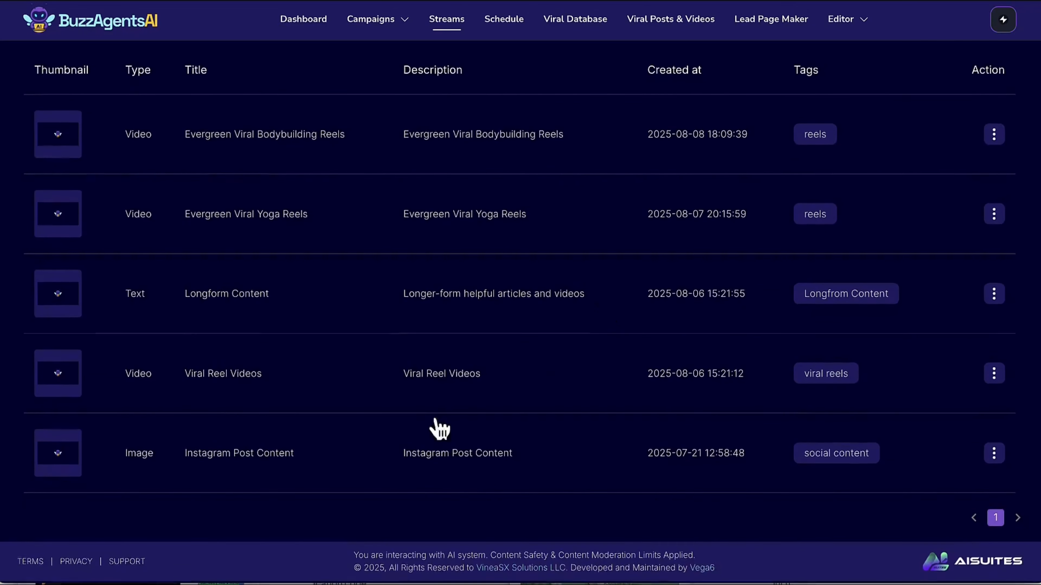
left_click(993, 455)
left_click(949, 403)
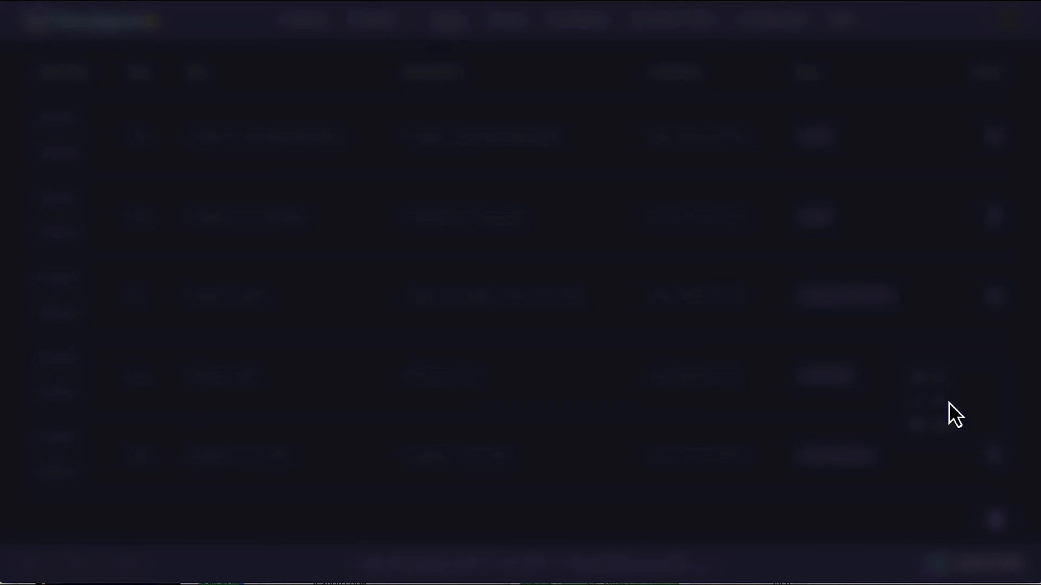
left_click(605, 492)
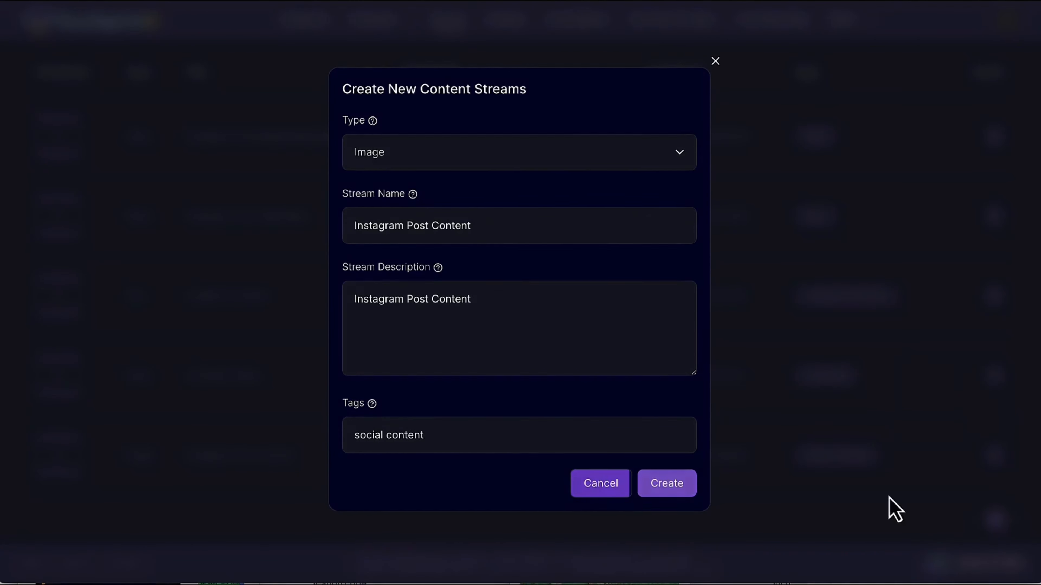
left_click(926, 465)
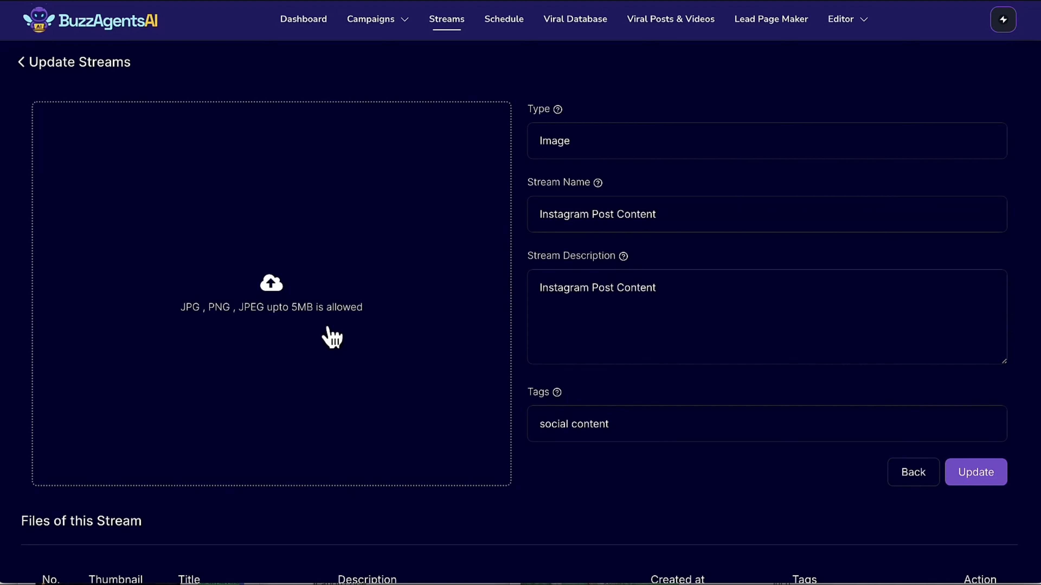
scroll(230, 238, "down", 4)
scroll(233, 242, "down", 4)
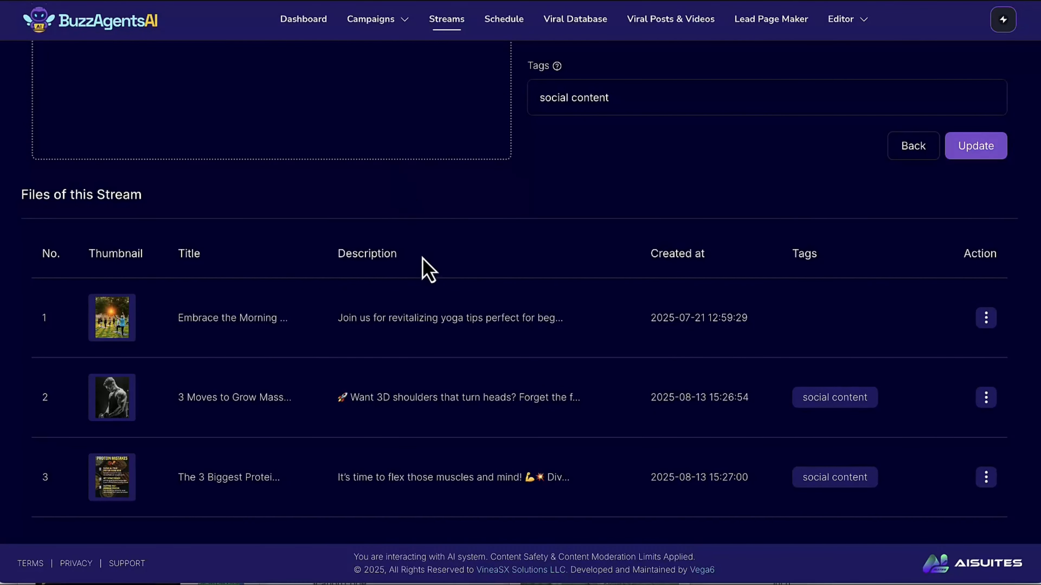
Go to the posting schedule and start a new scheduled post on the 15th.
left_click(505, 21)
scroll(663, 360, "down", 4)
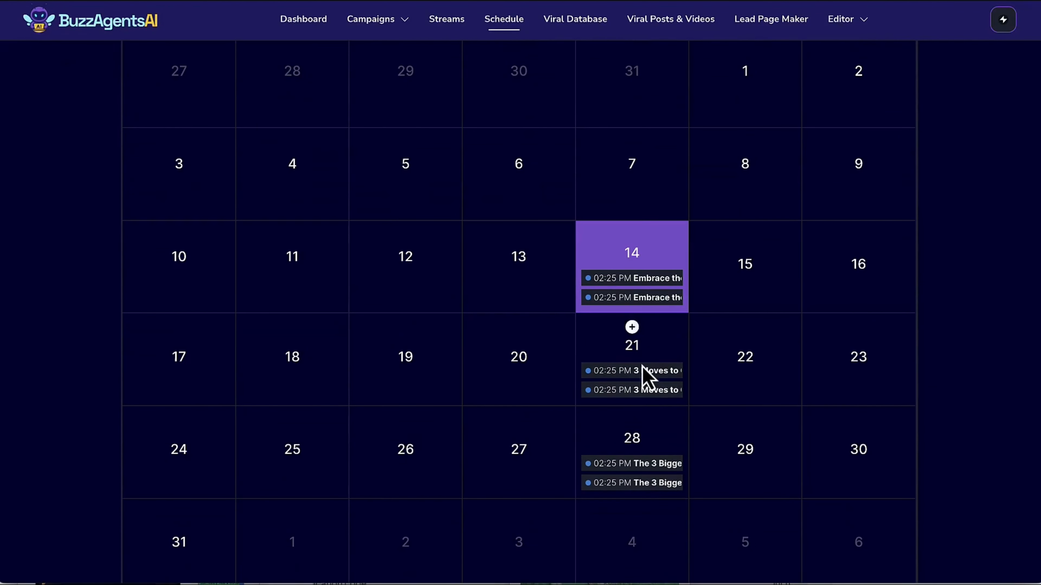
left_click(745, 247)
Assign the post to client Muscle Maximizer, agent Jen Flex and the Instagram Post Content stream, and continue to its socials.
left_click(350, 285)
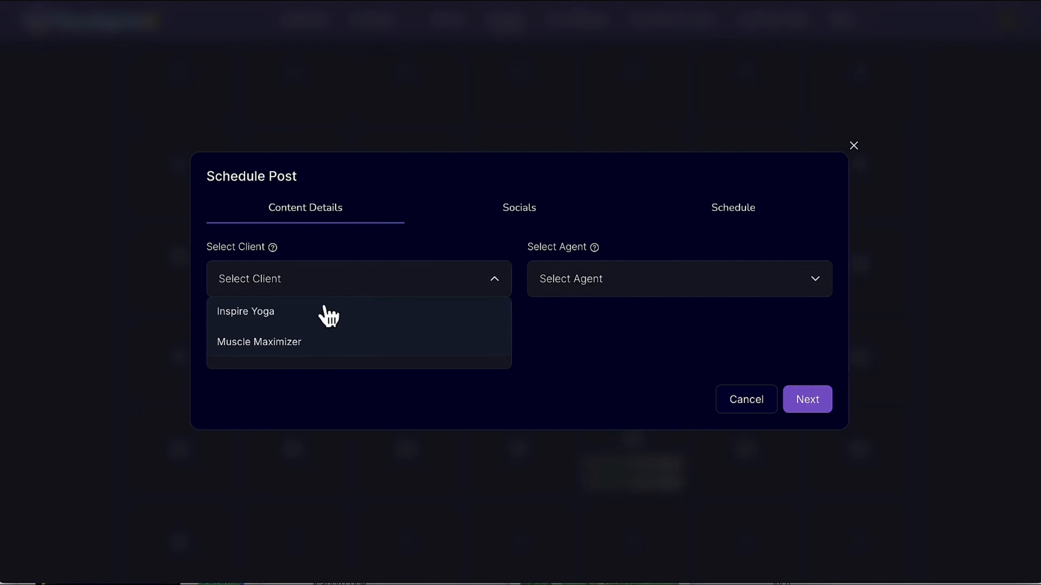
left_click(306, 347)
left_click(566, 289)
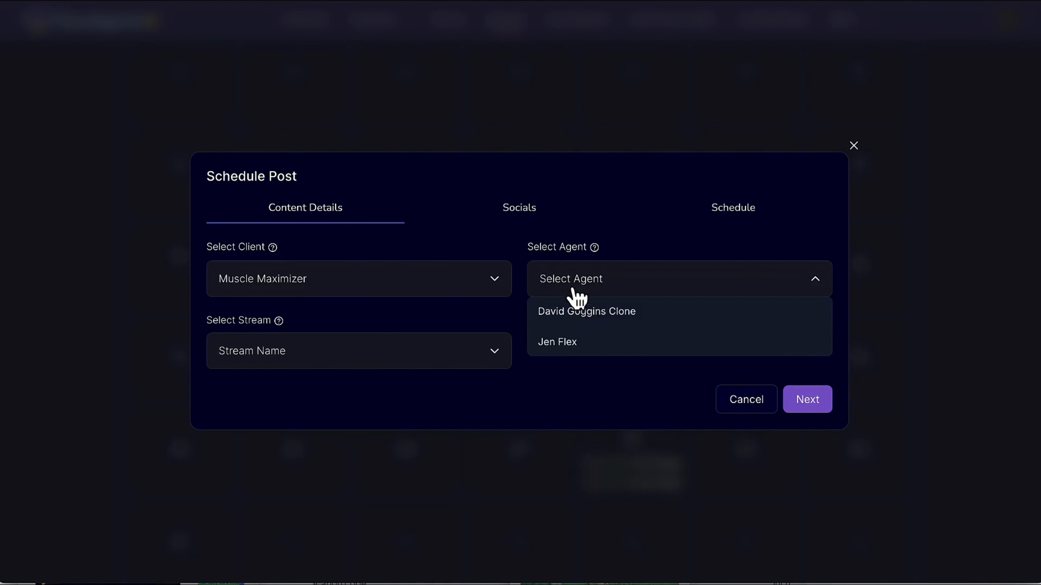
left_click(581, 352)
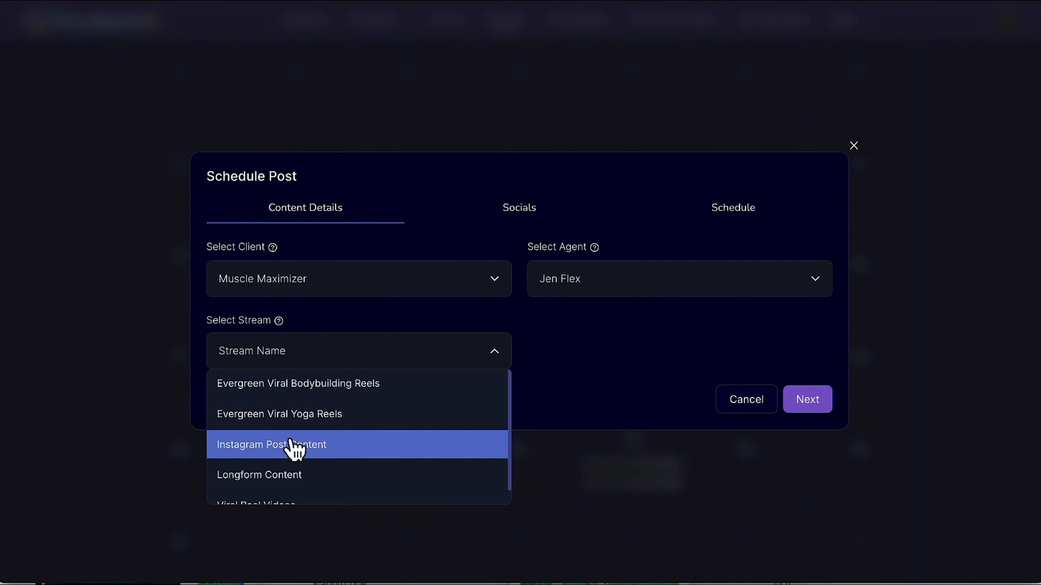
left_click(294, 446)
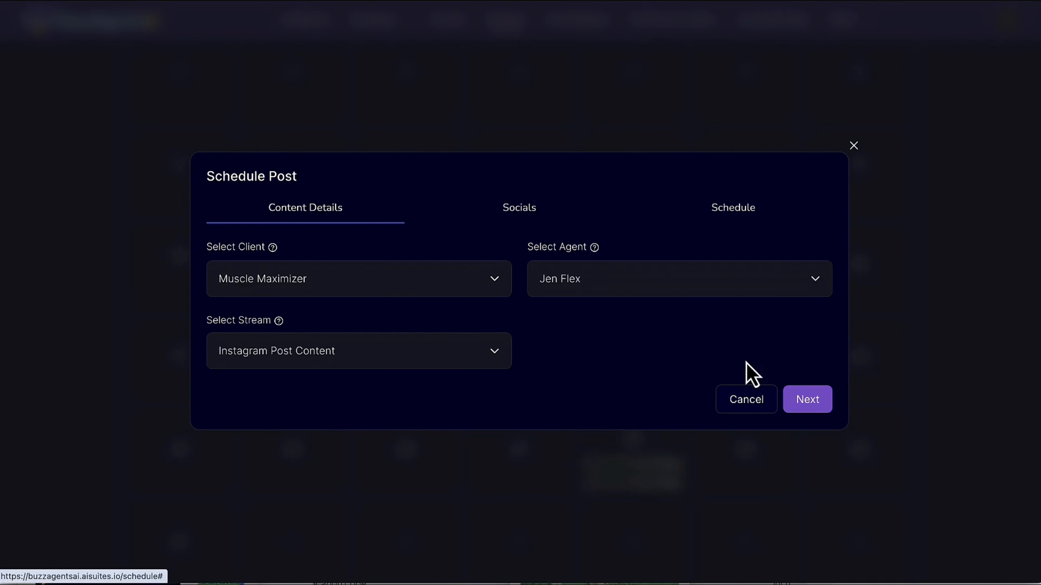
left_click(809, 409)
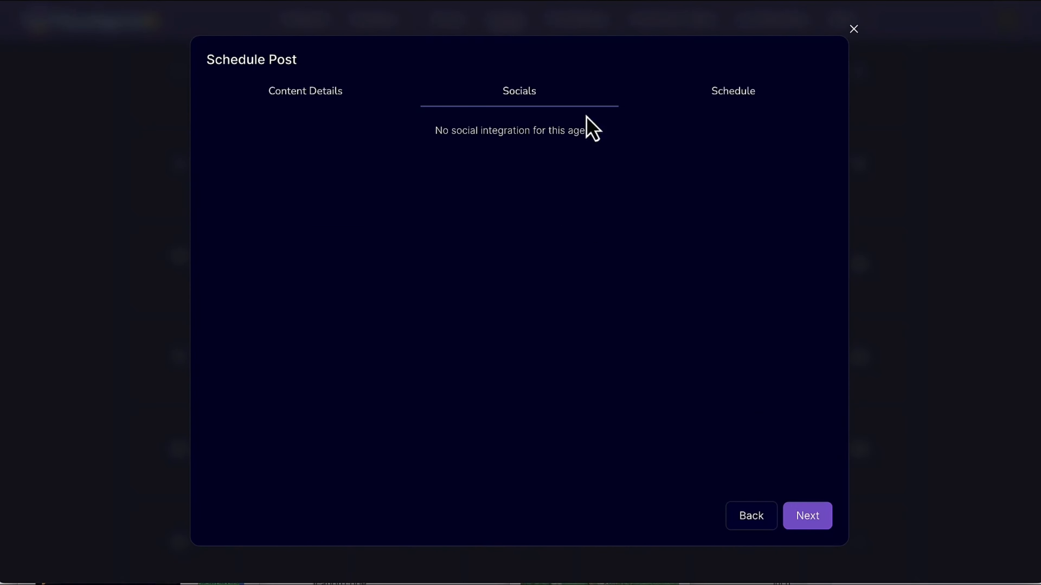